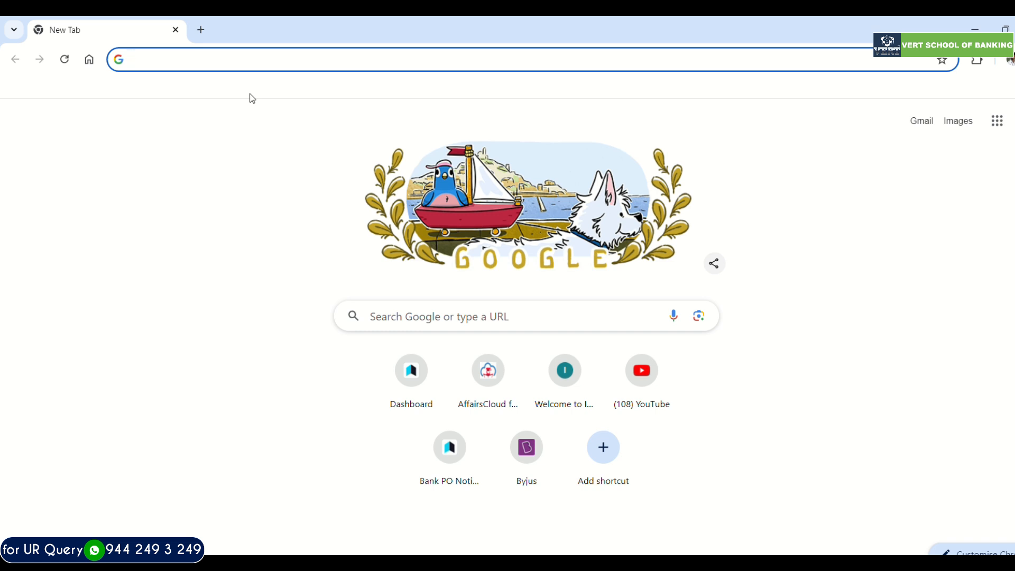
- Open the ibps.in website
click(207, 135)
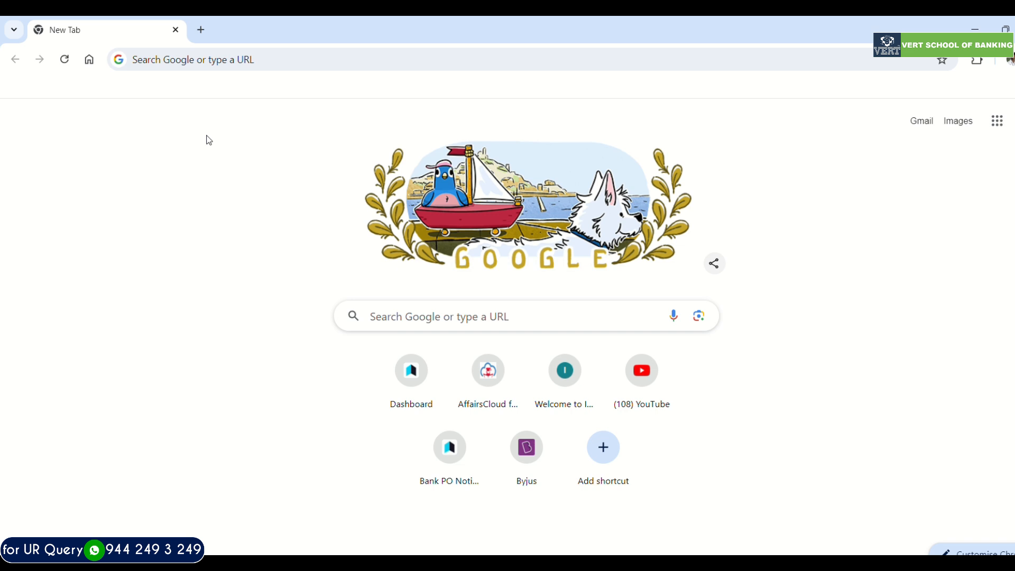
click(215, 63)
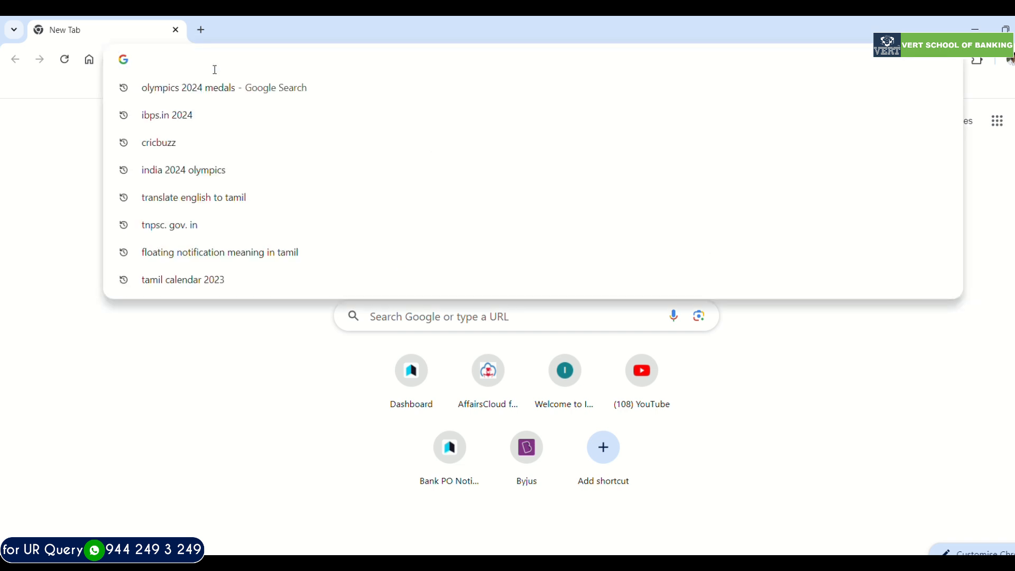
text(i)
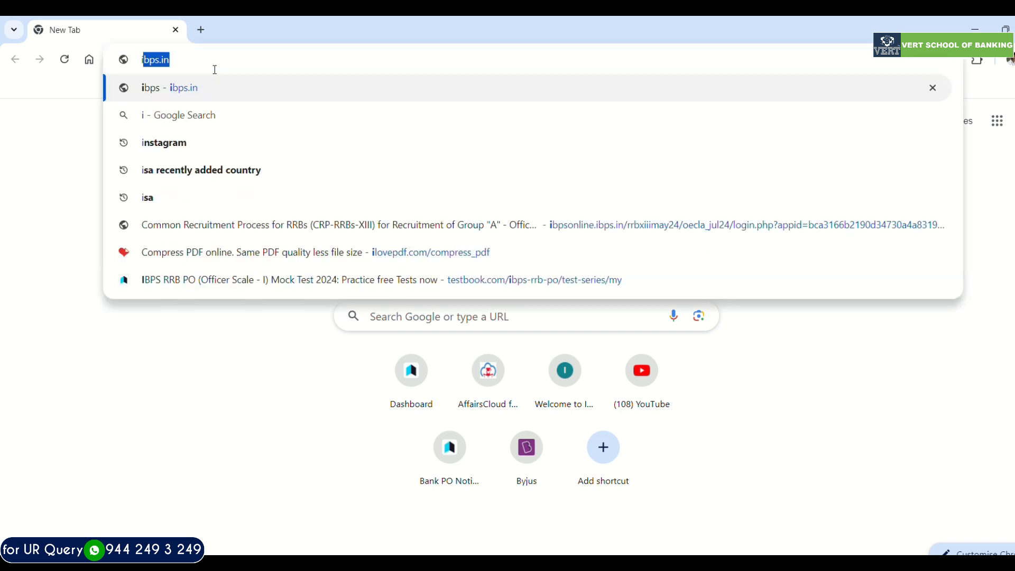
text(bps.in)
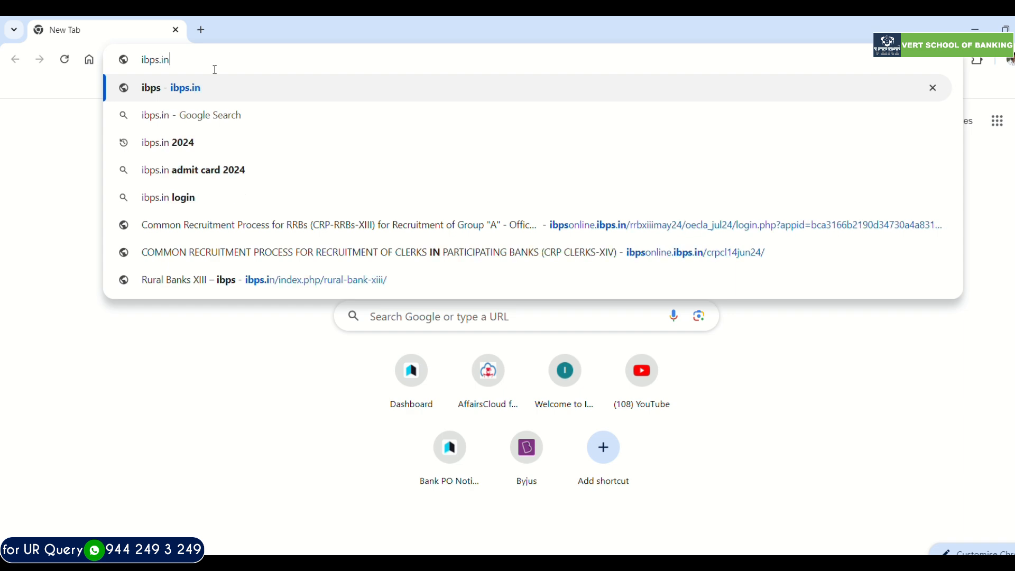
key(Return)
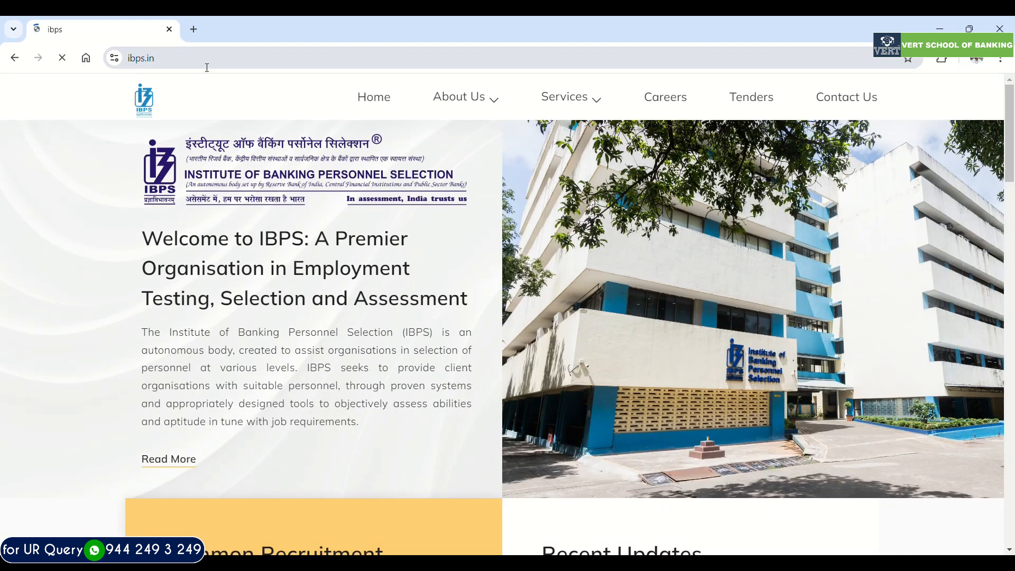
- Open the online application for CRP-SPL-XIV from the recent updates and start a new registration
scroll(253, 221, down, 5)
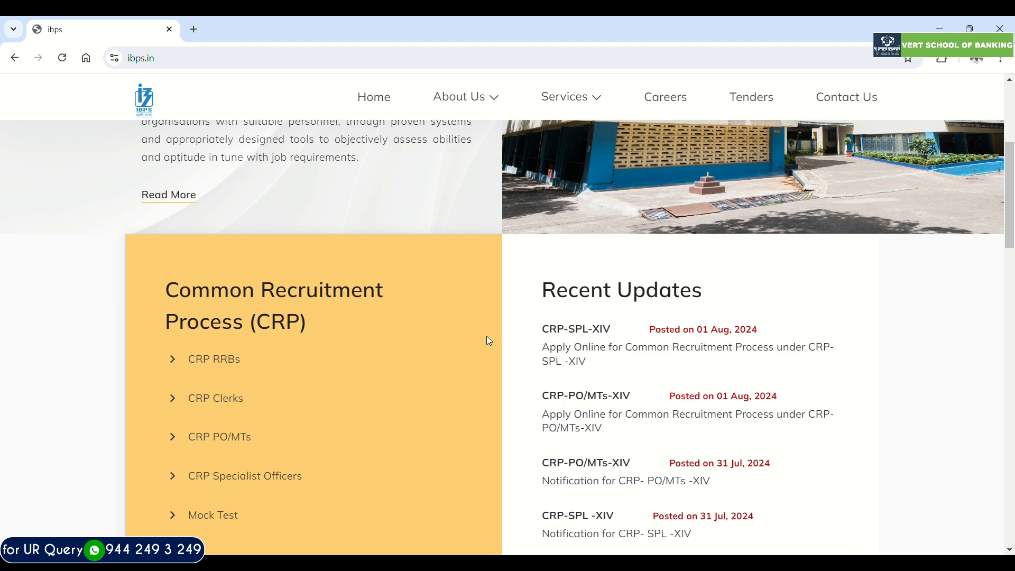
scroll(460, 346, down, 1)
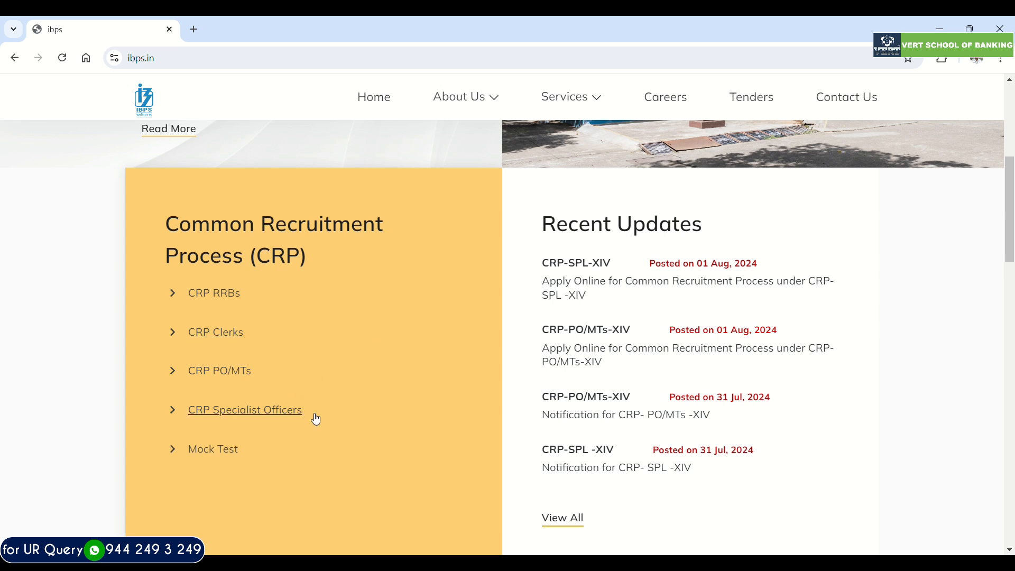
click(605, 287)
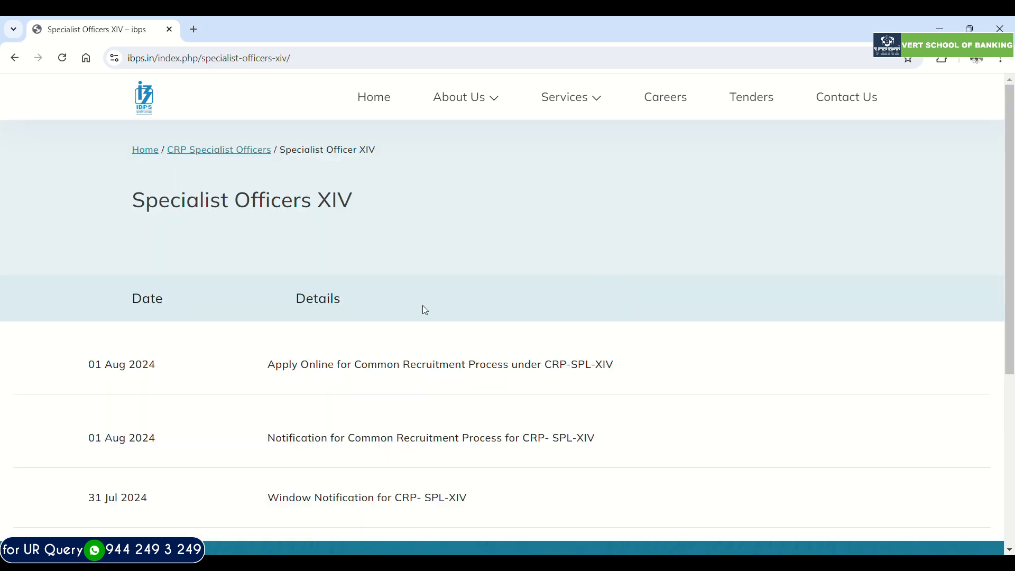
scroll(423, 310, down, 1)
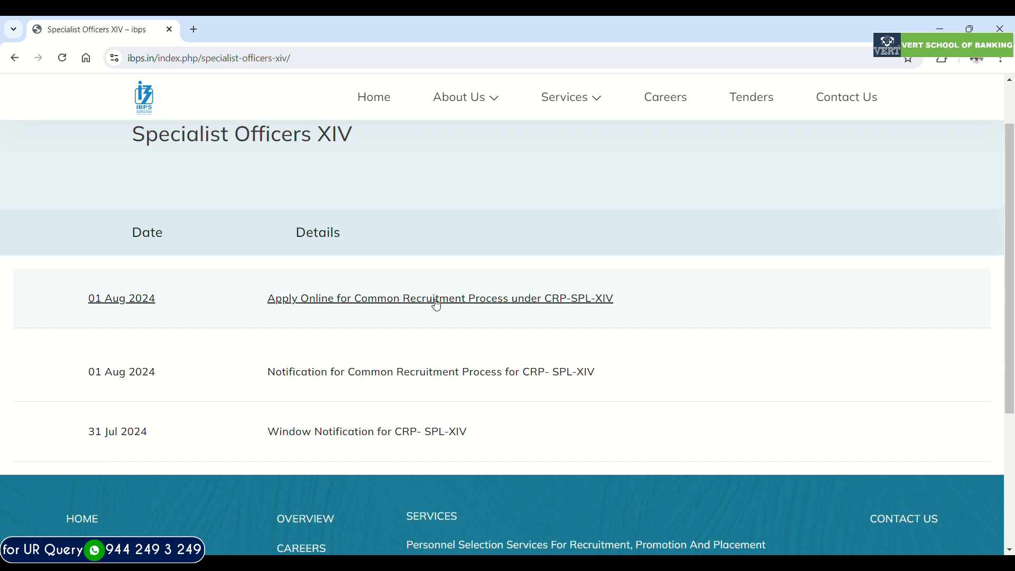
click(437, 305)
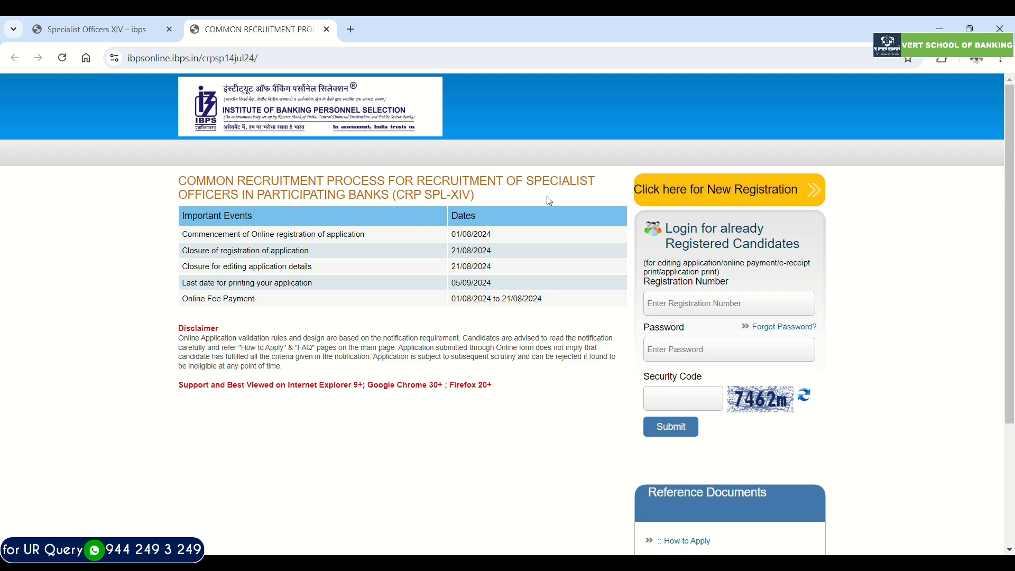
click(671, 195)
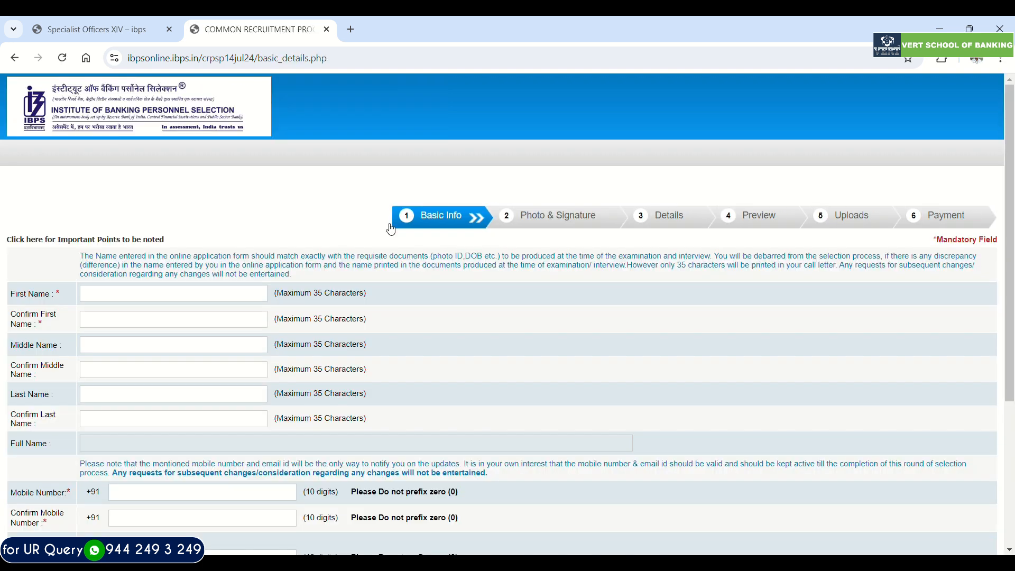
- Enter and confirm the candidate's first name and last name in the basic info form
click(186, 300)
scroll(185, 300, down, 1)
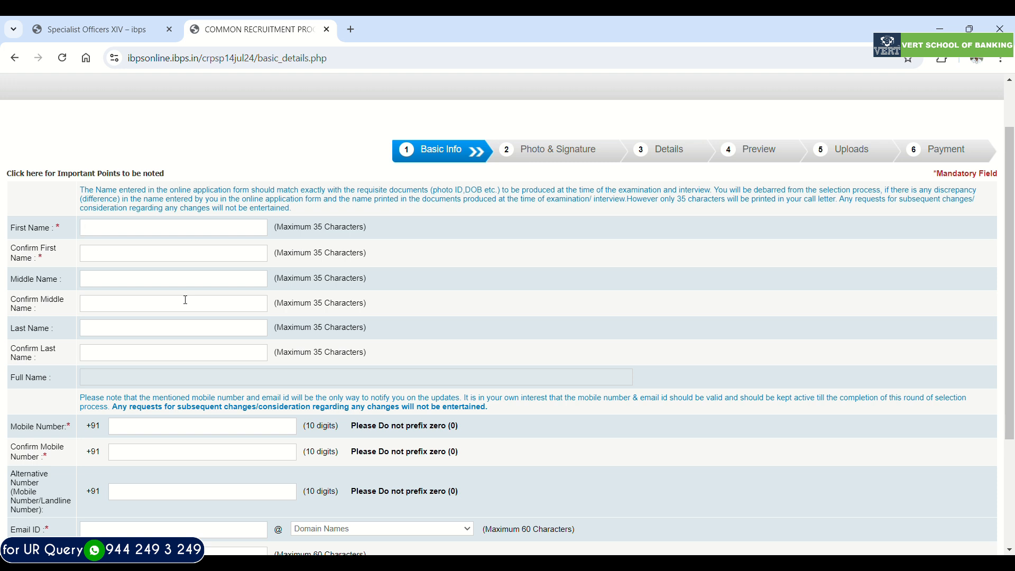
text(VI)
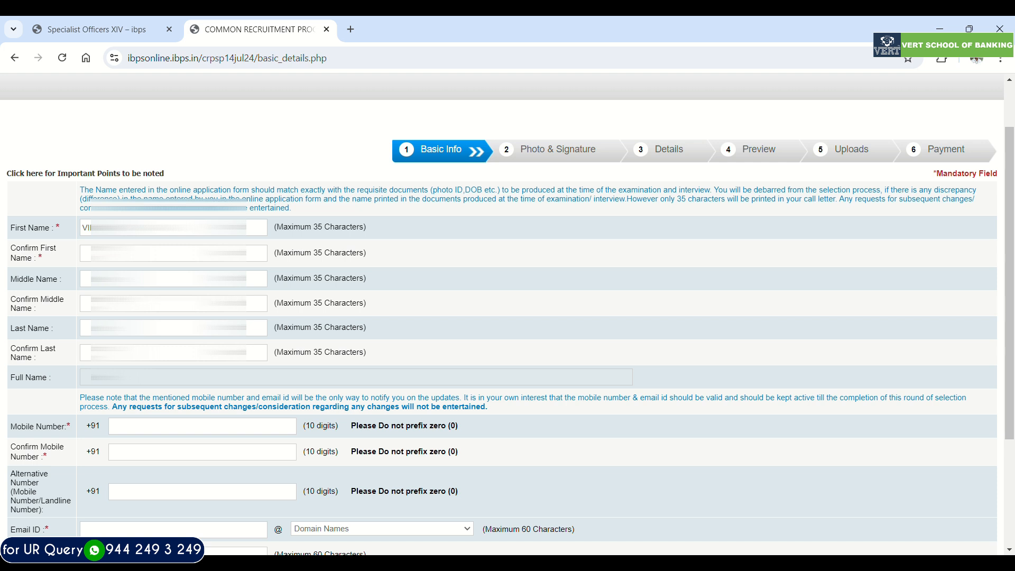
key(Tab)
text(VI)
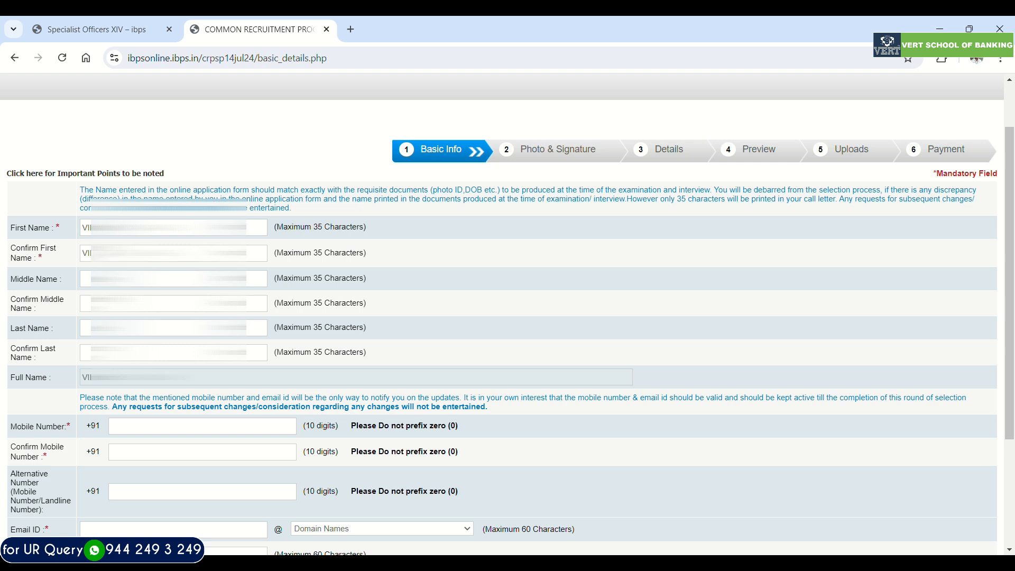
text(C)
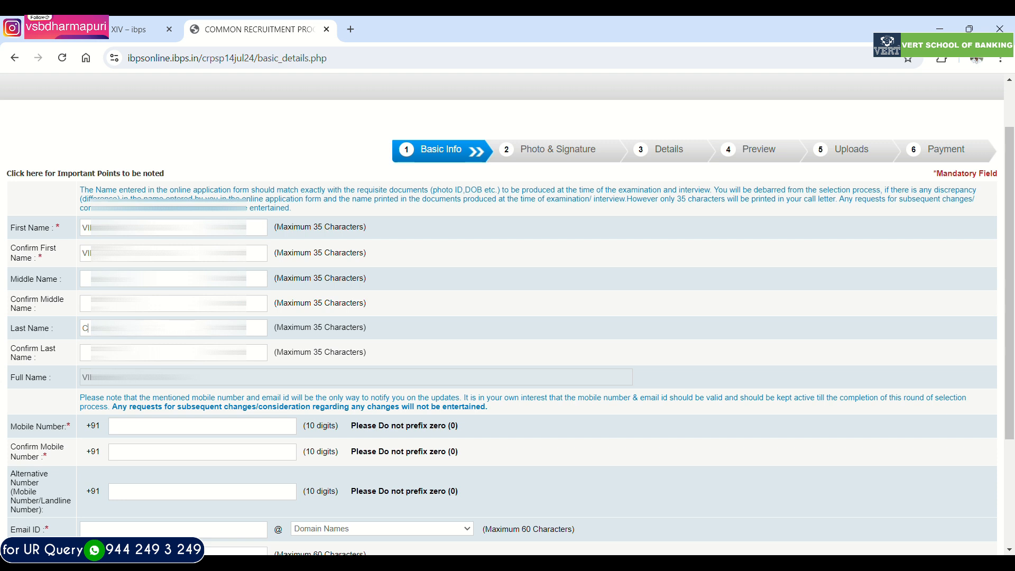
text(C)
- Enter and confirm the candidate's mobile number
click(156, 433)
text(0)
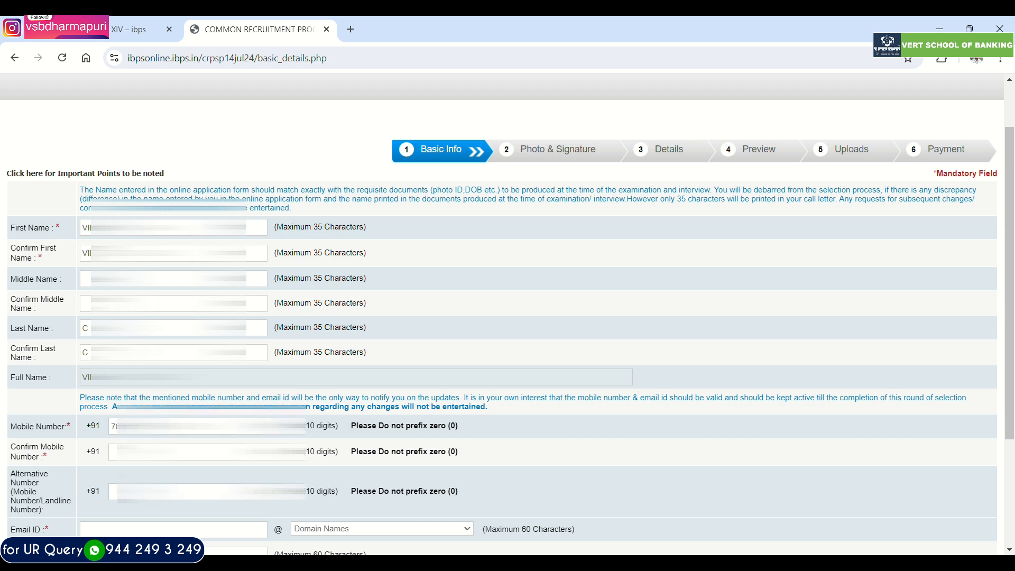
text(70)
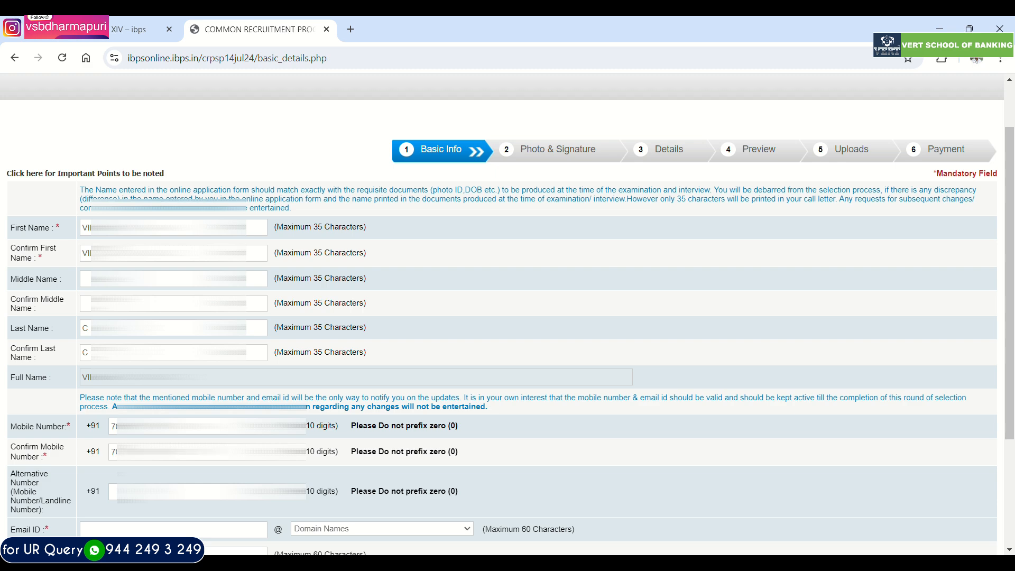
- Enter the candidate's email ID with the gmail.com domain and confirm the address
scroll(147, 387, down, 2)
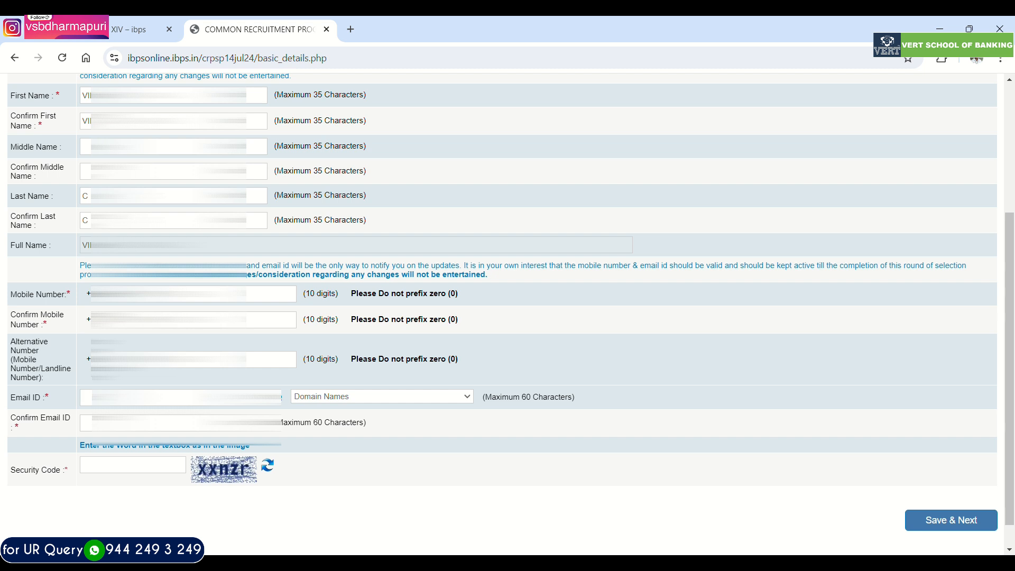
text(vin)
click(364, 431)
key(Tab)
text(vin)
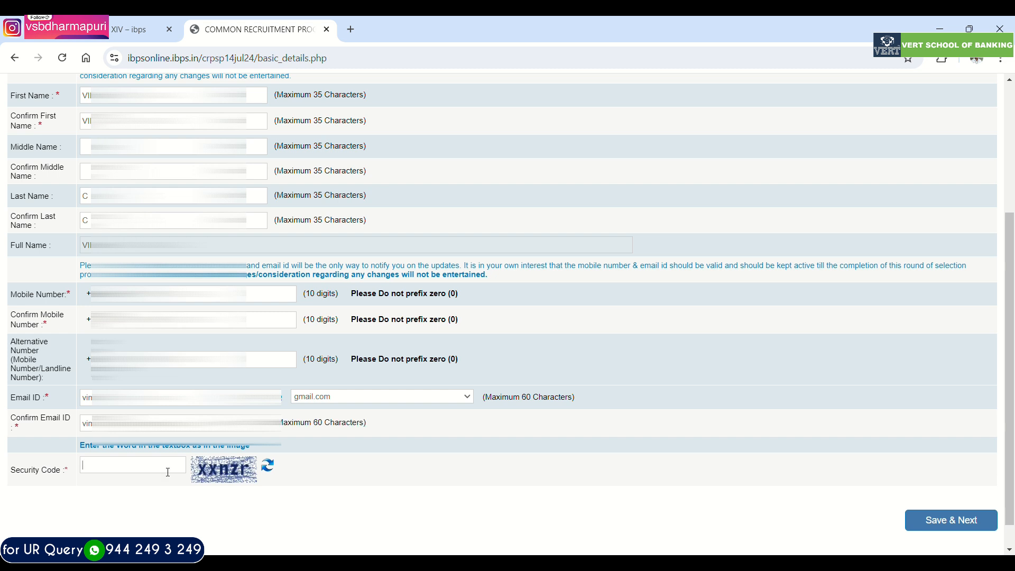
- Enter the security code from the image, then save the basic info and confirm that the details are correct
text(xxnzr)
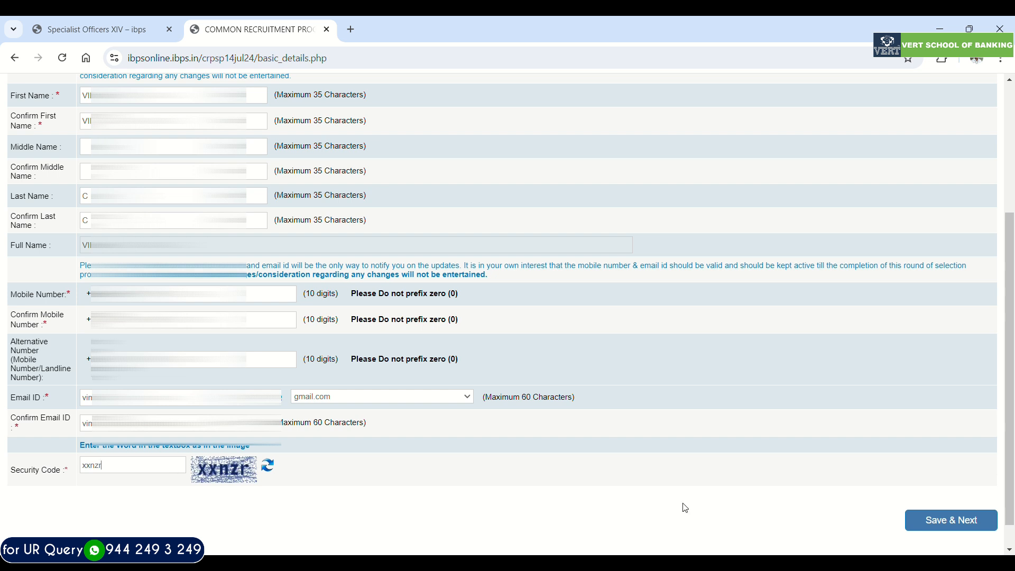
click(944, 524)
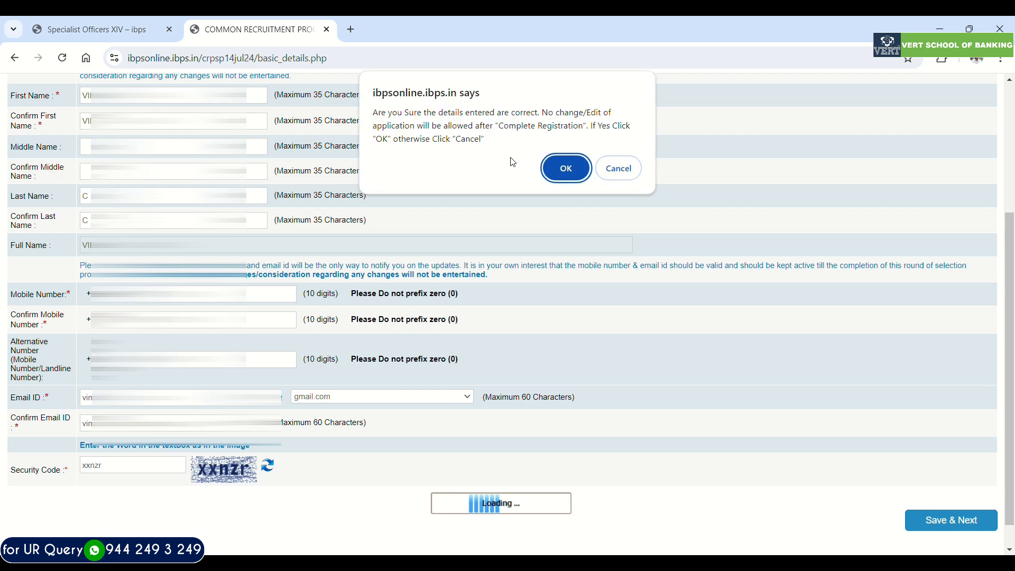
click(565, 168)
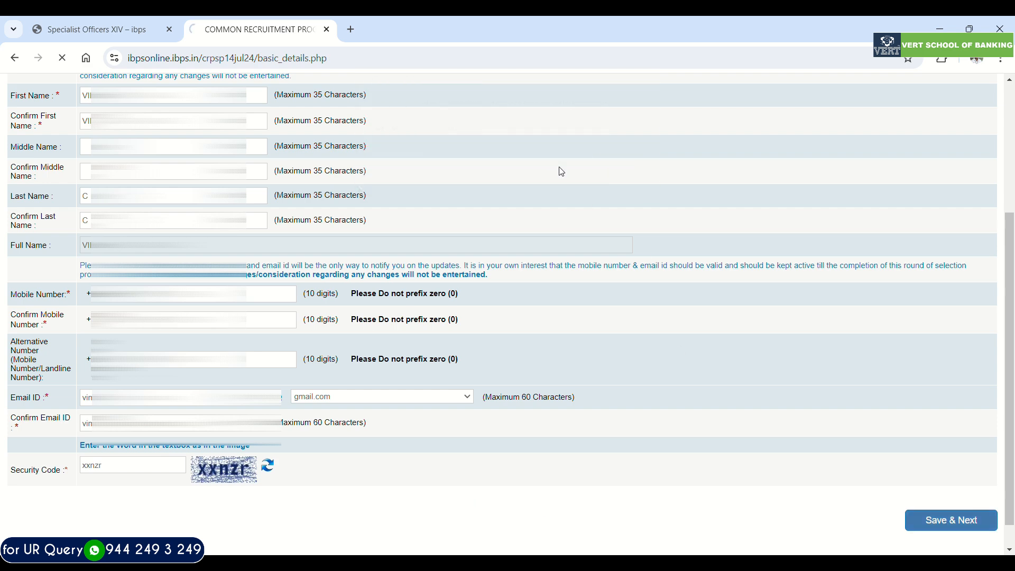
- Upload the scanned photograph of the candidate
scroll(562, 172, down, 3)
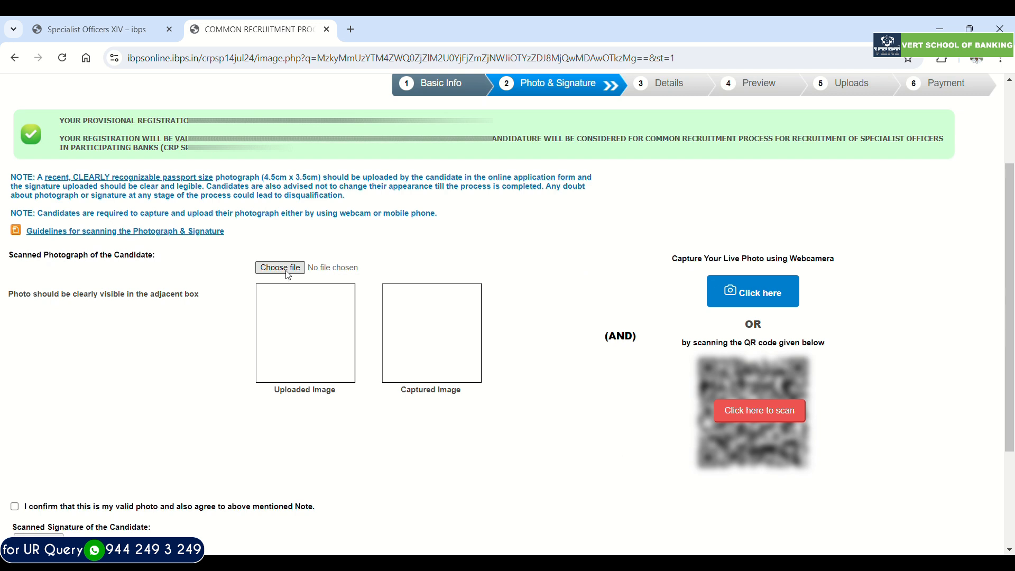
click(286, 271)
click(284, 269)
click(892, 539)
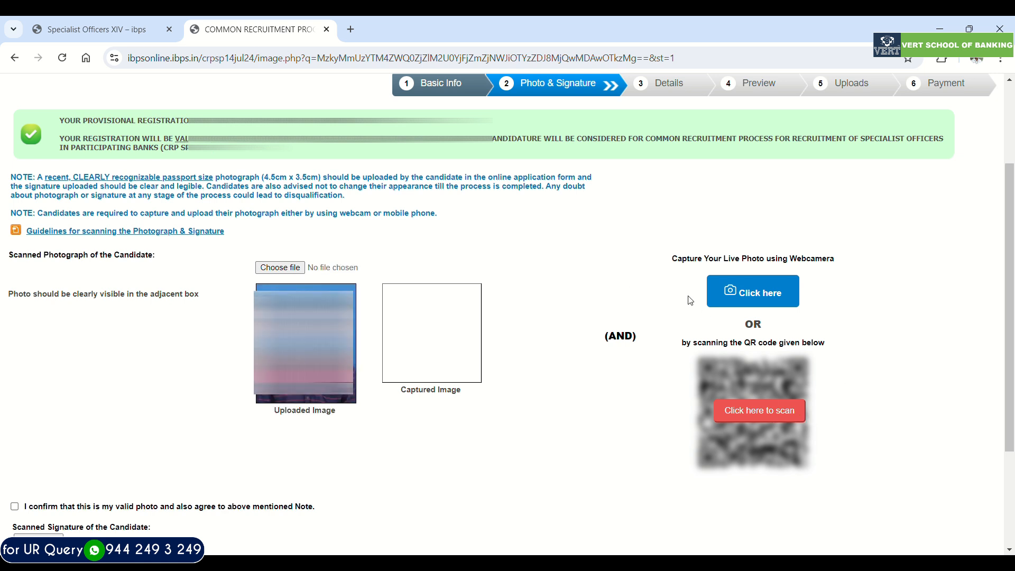
- Add the candidate's live captured photo and confirm that the photo is valid
click(727, 302)
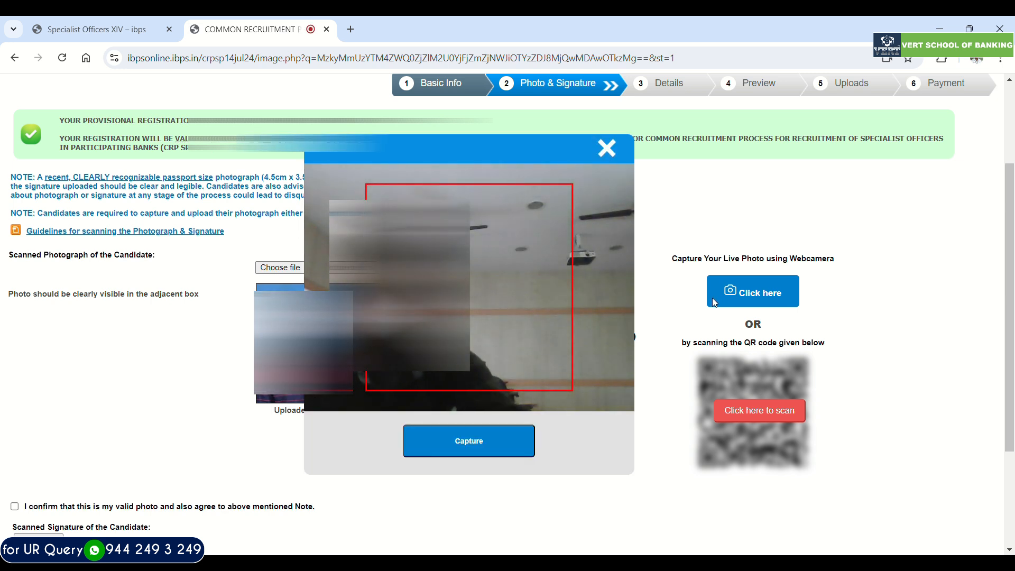
click(618, 154)
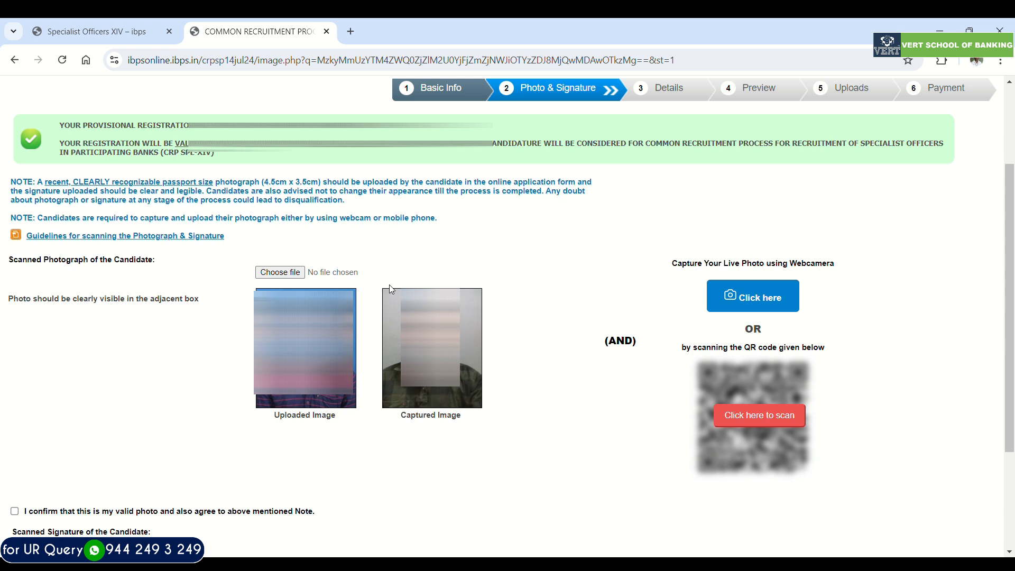
scroll(129, 419, down, 2)
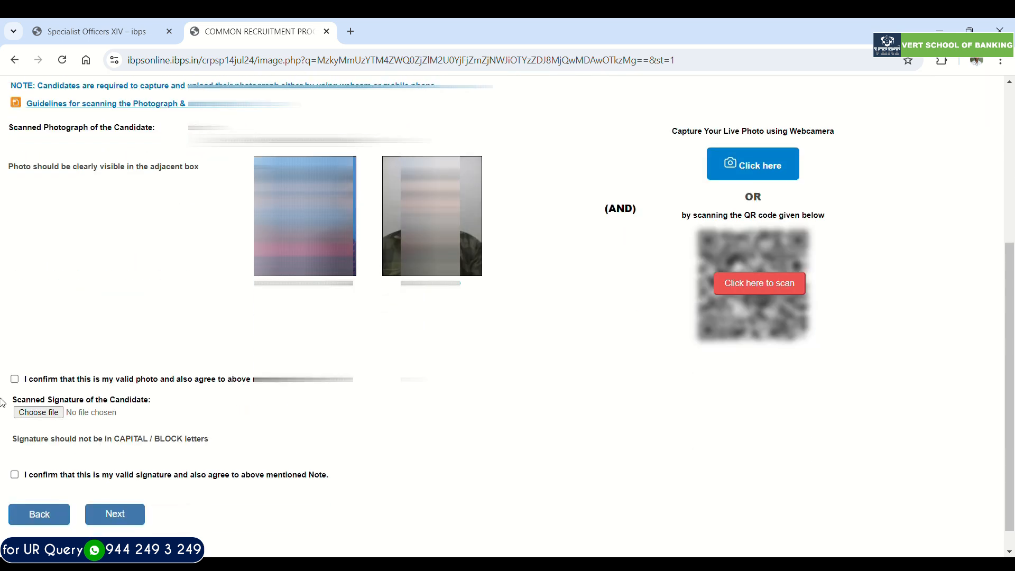
click(14, 379)
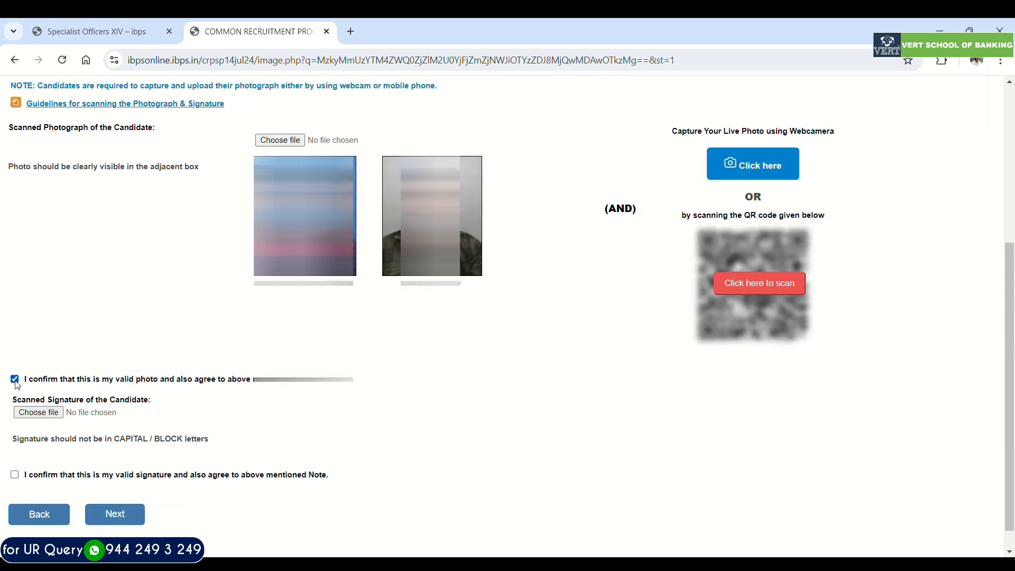
- Upload the candidate's scanned signature, confirm it as valid and continue to the application details
click(43, 415)
click(892, 546)
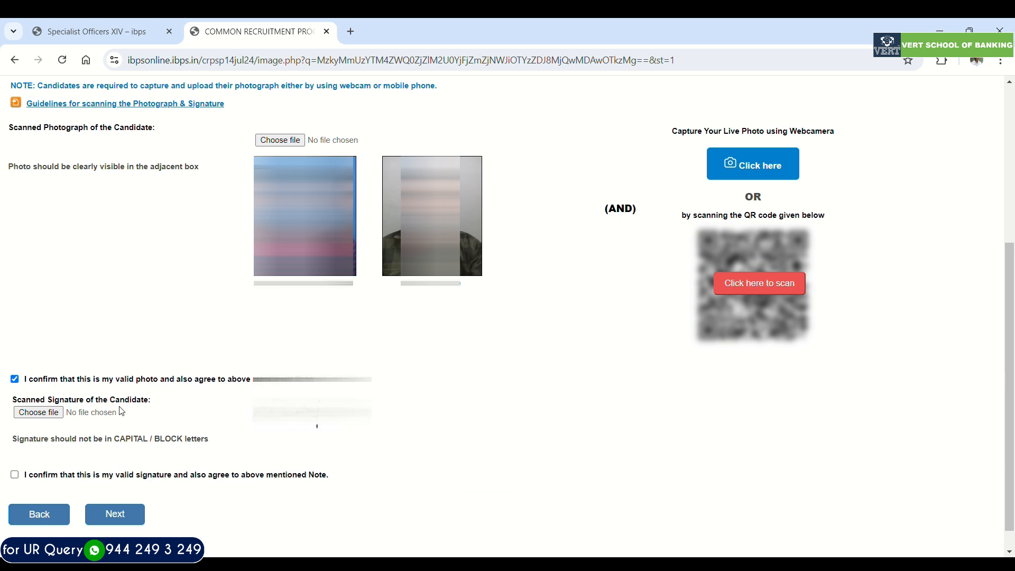
scroll(14, 470, down, 1)
click(17, 448)
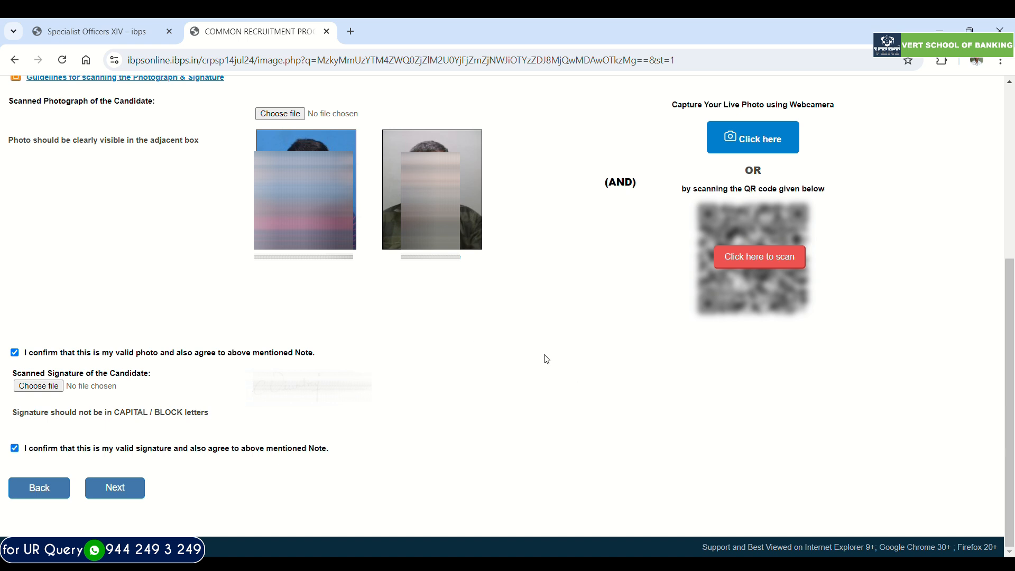
click(120, 498)
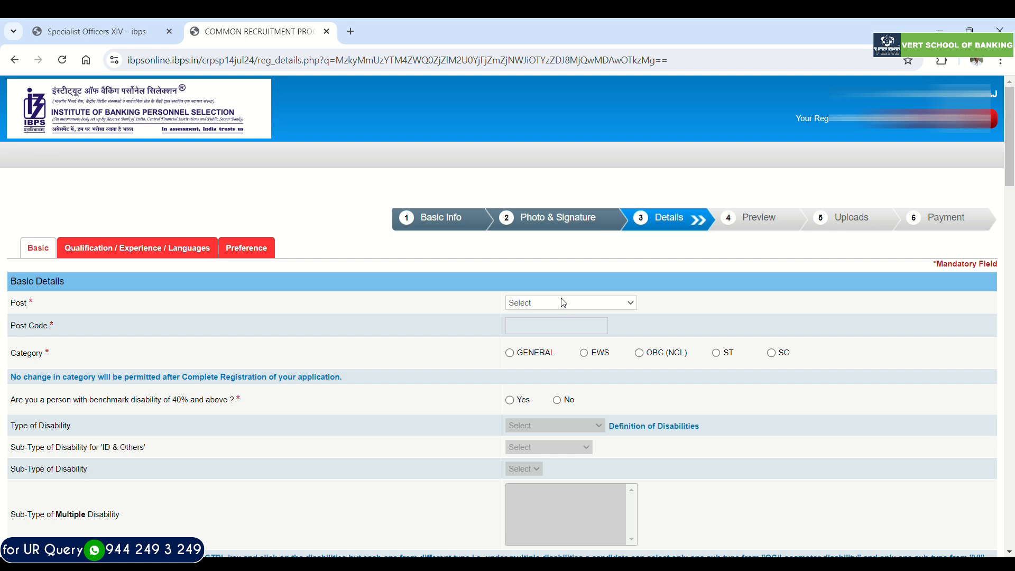
- Select HR/Personnel Officer (Scale I) as the post in the basic details
click(554, 364)
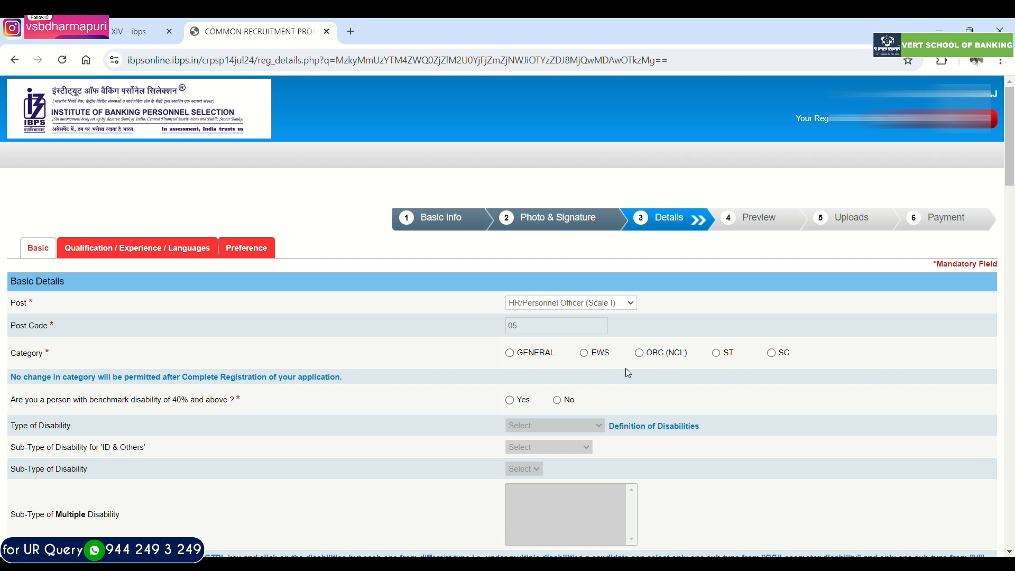
- Try the GENERAL, EWS, OBC (NCL), SC and ST category options, acknowledging the notice for each
click(510, 354)
click(606, 267)
click(583, 353)
click(617, 258)
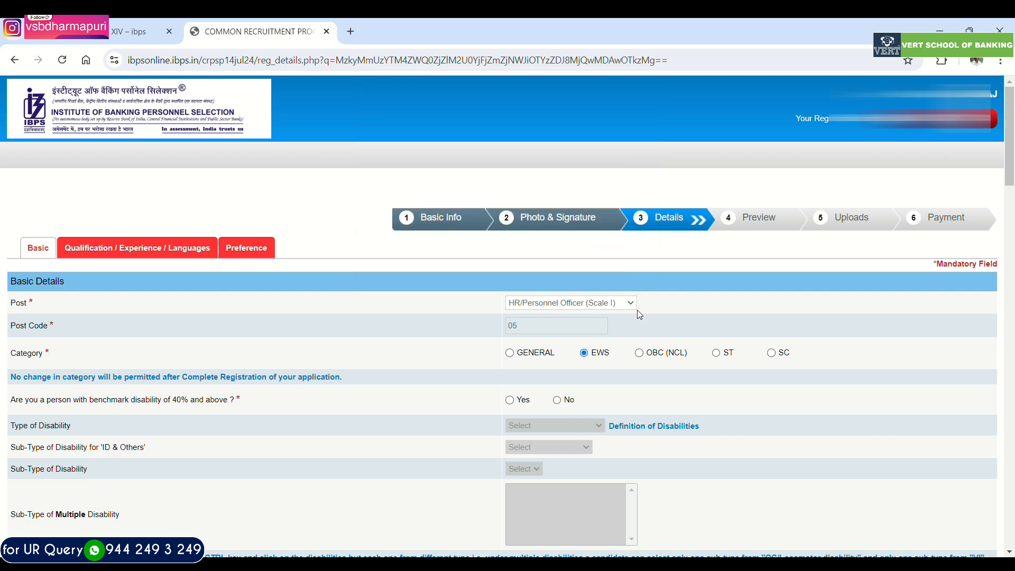
click(639, 353)
click(617, 259)
click(771, 353)
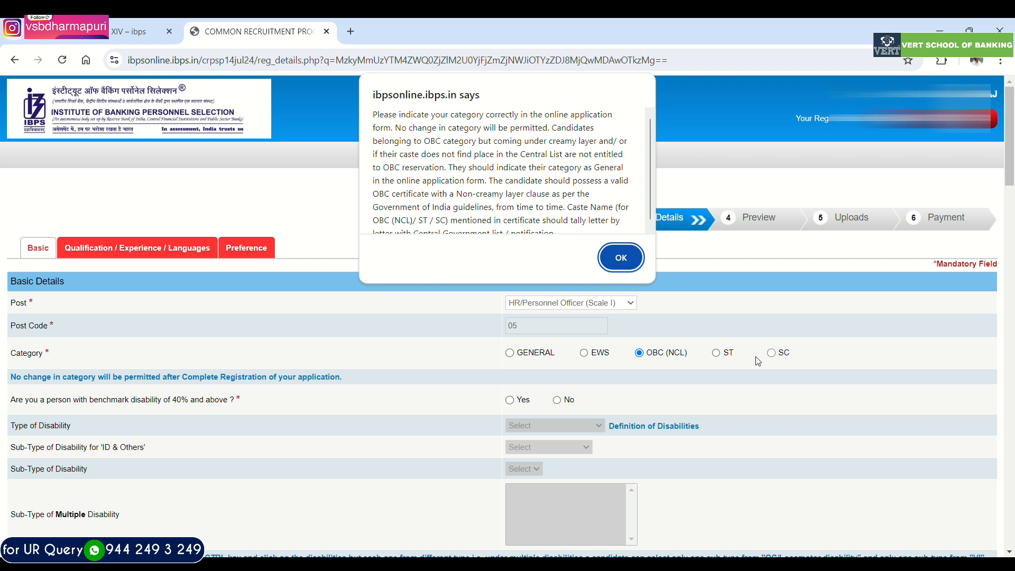
click(624, 263)
click(717, 353)
click(620, 259)
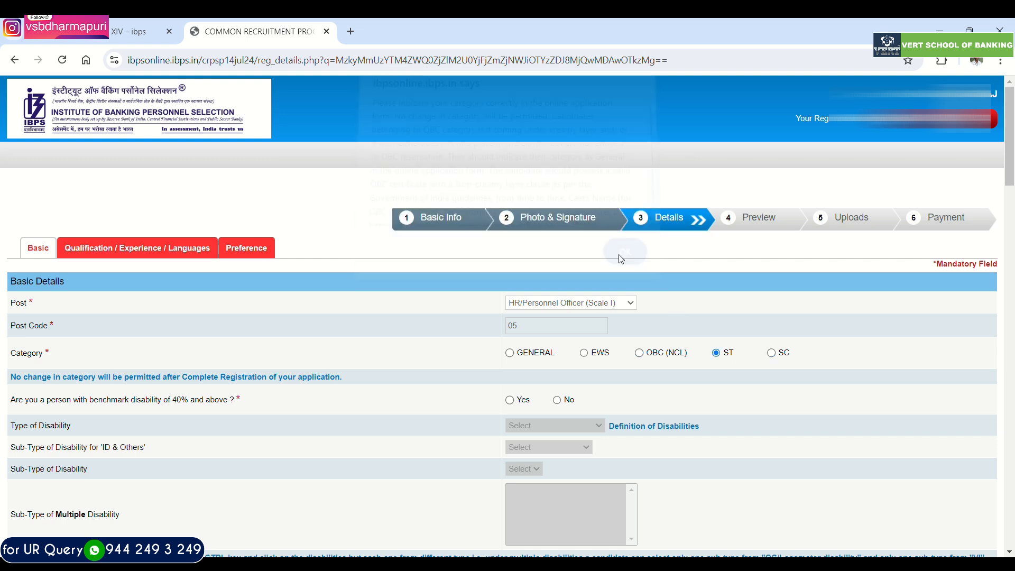
- Set the category to OBC (NCL), acknowledge its notice, and answer No to the 40% benchmark disability question
click(640, 354)
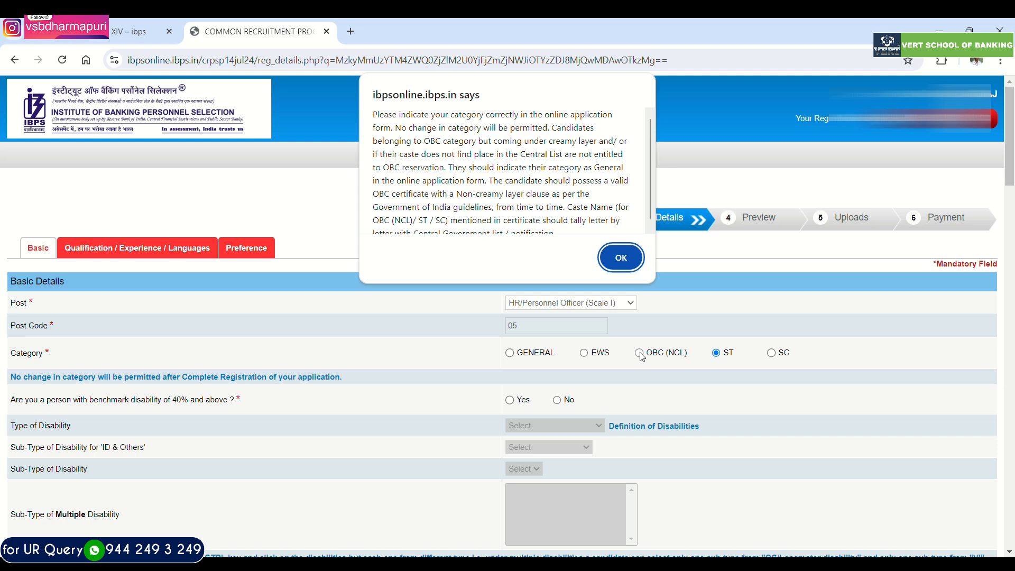
click(619, 258)
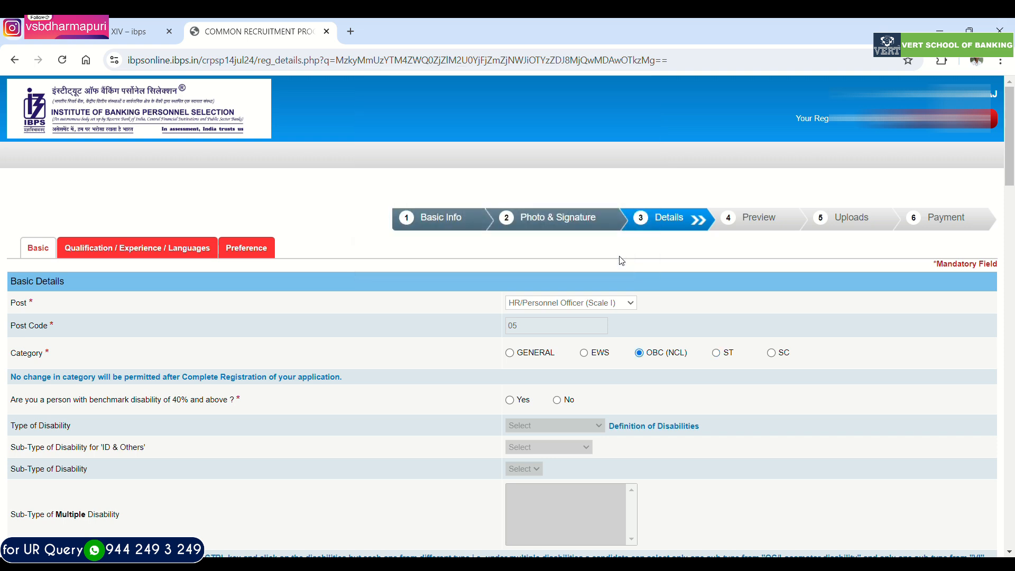
scroll(637, 341, down, 1)
click(557, 333)
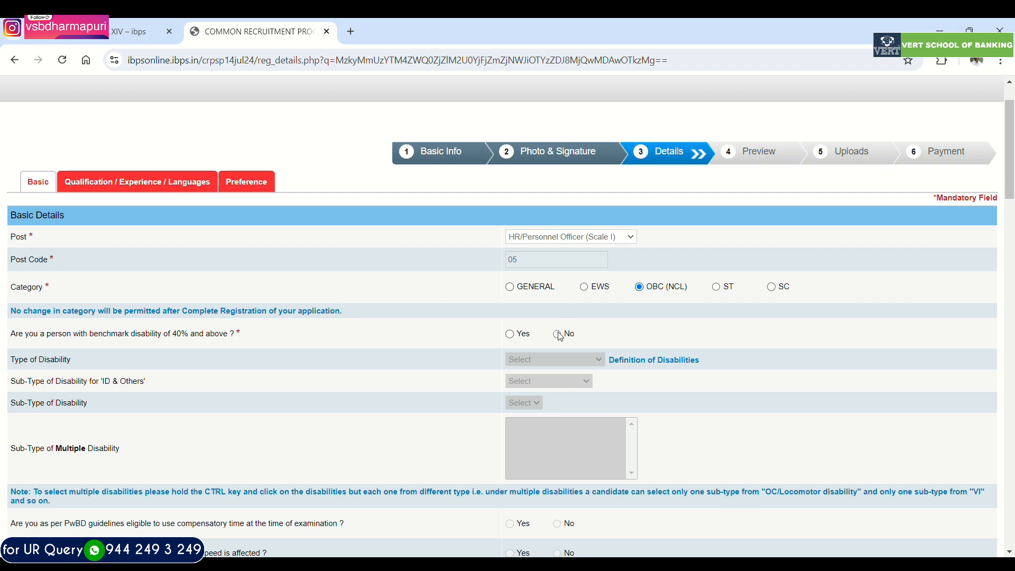
- Answer No to specified disability with difficulty in writing, 1984 riots family membership and Religious Minority Community
scroll(559, 333, down, 3)
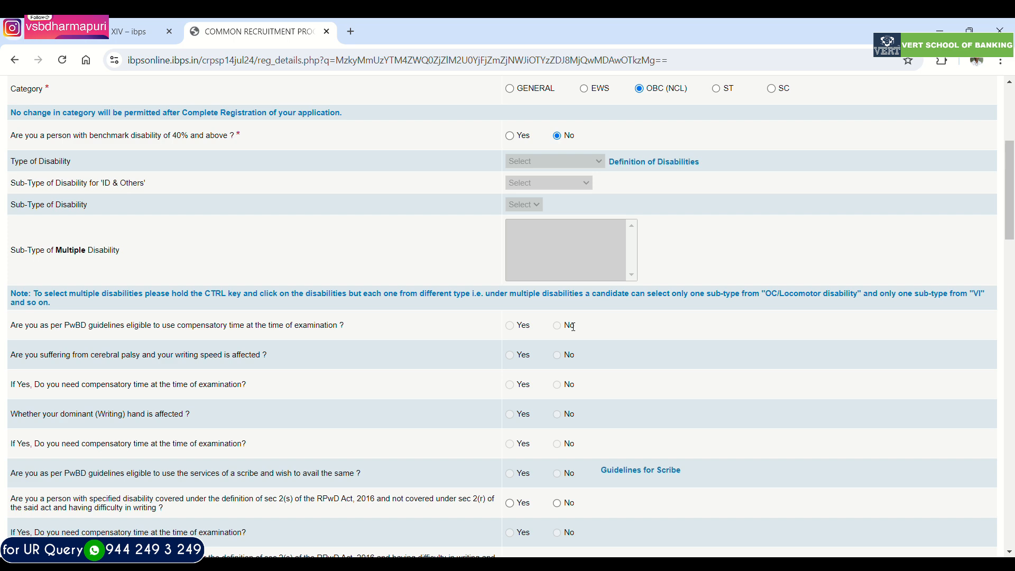
scroll(573, 326, down, 4)
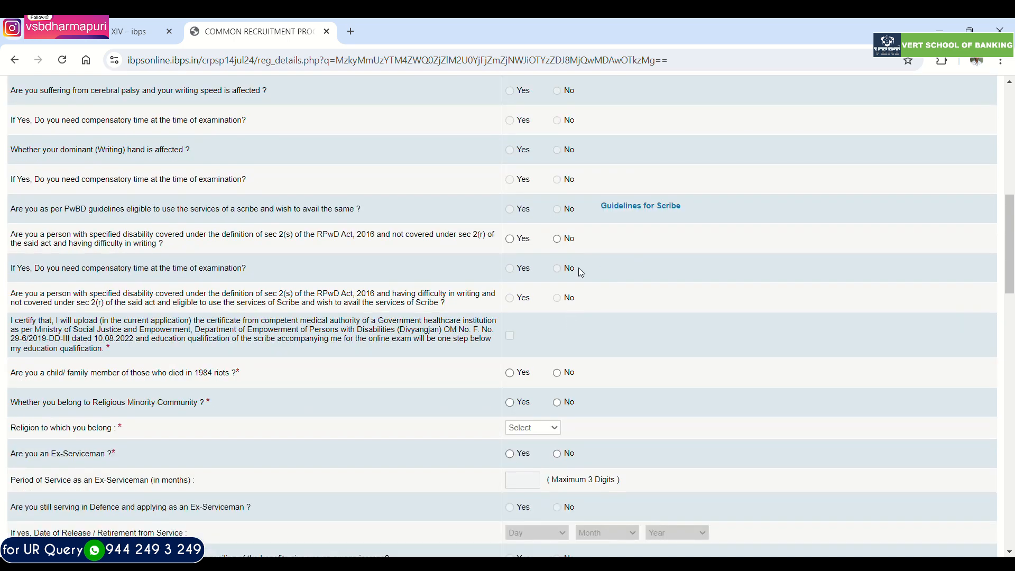
click(556, 238)
click(556, 372)
click(557, 403)
- Set the religion to Hindu and answer No to the Ex-Serviceman question
scroll(541, 379, down, 3)
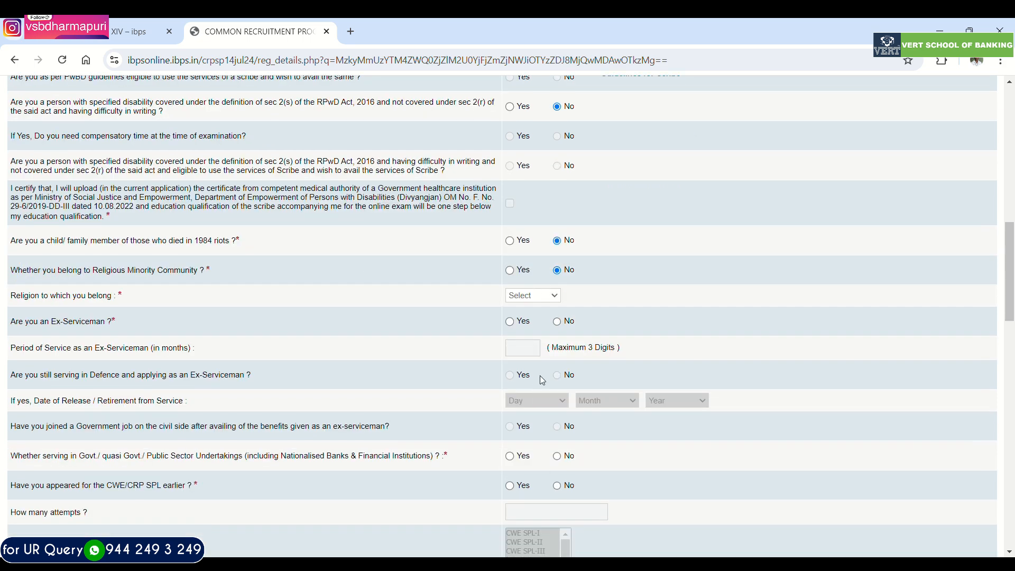
click(538, 298)
click(532, 344)
scroll(523, 324, down, 3)
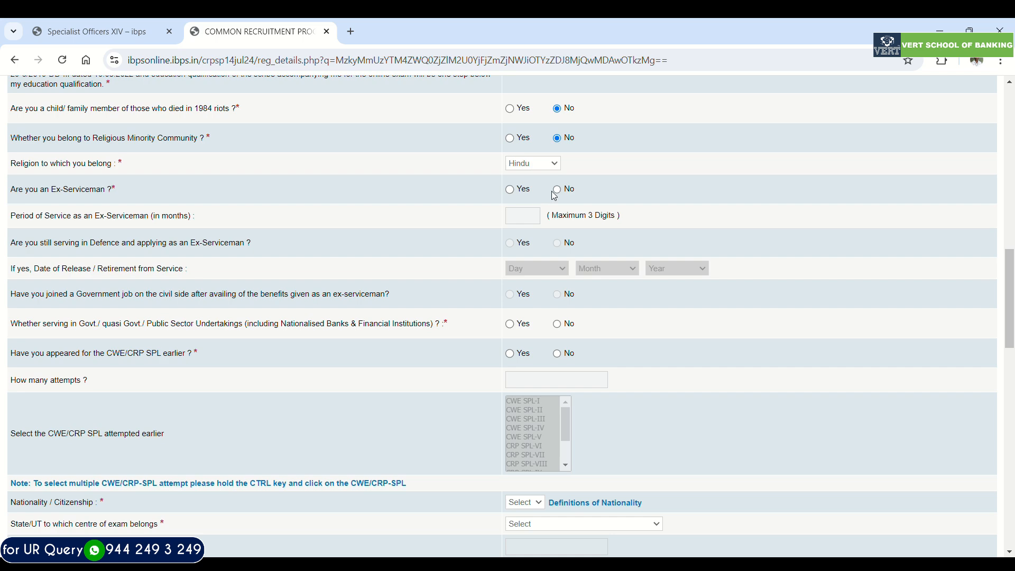
click(556, 190)
- Answer No to serving in Govt./Public Sector Undertakings and to having appeared for the CWE/CRP SPL earlier
scroll(531, 247, down, 1)
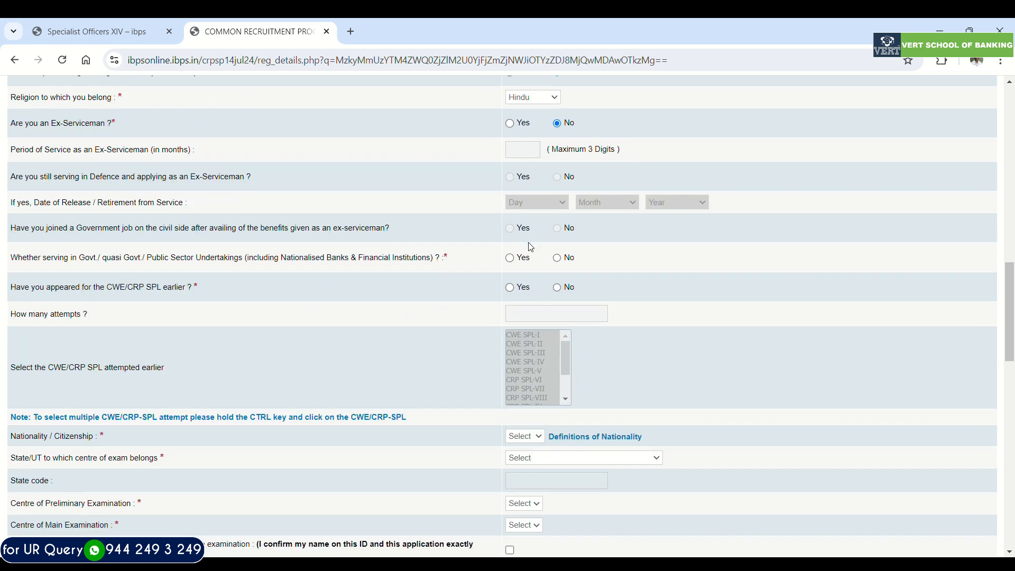
scroll(531, 240, down, 1)
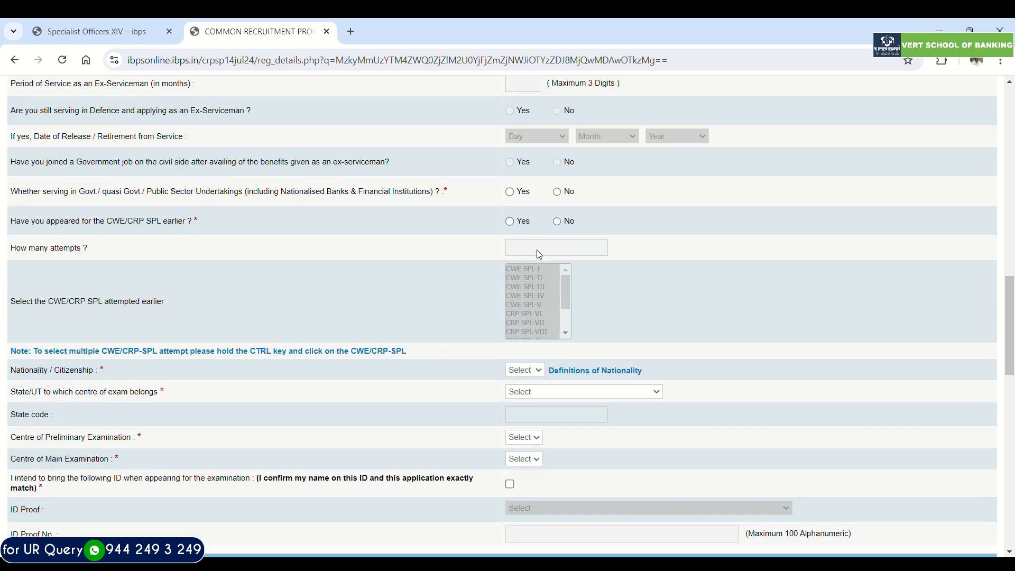
click(557, 192)
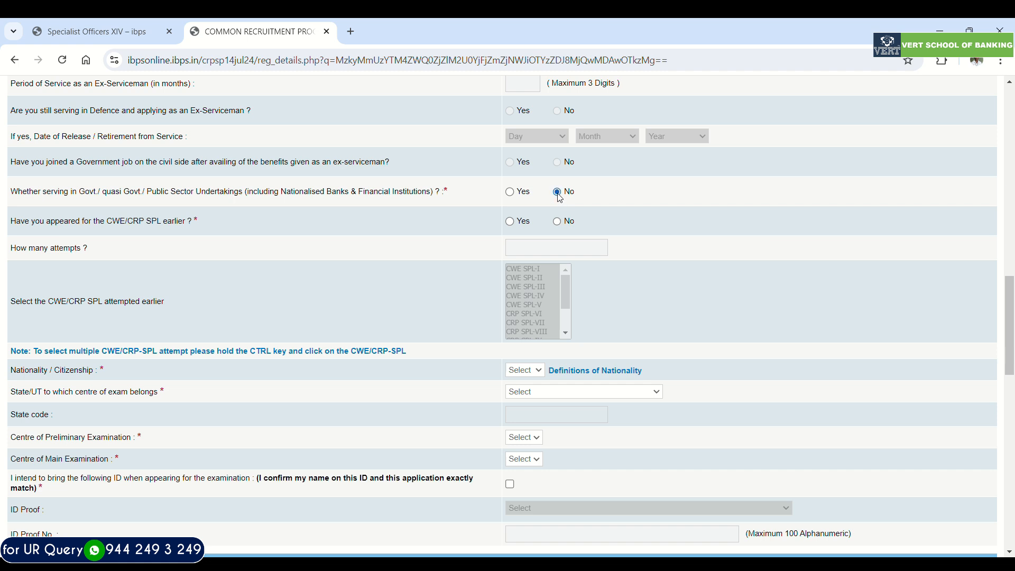
click(556, 222)
- Try answering Yes to the earlier CWE/CRP SPL appearance, with 2 attempts and both CRP SPL-XII and CRP SPL-XIII selected
scroll(533, 227, down, 2)
scroll(522, 223, down, 1)
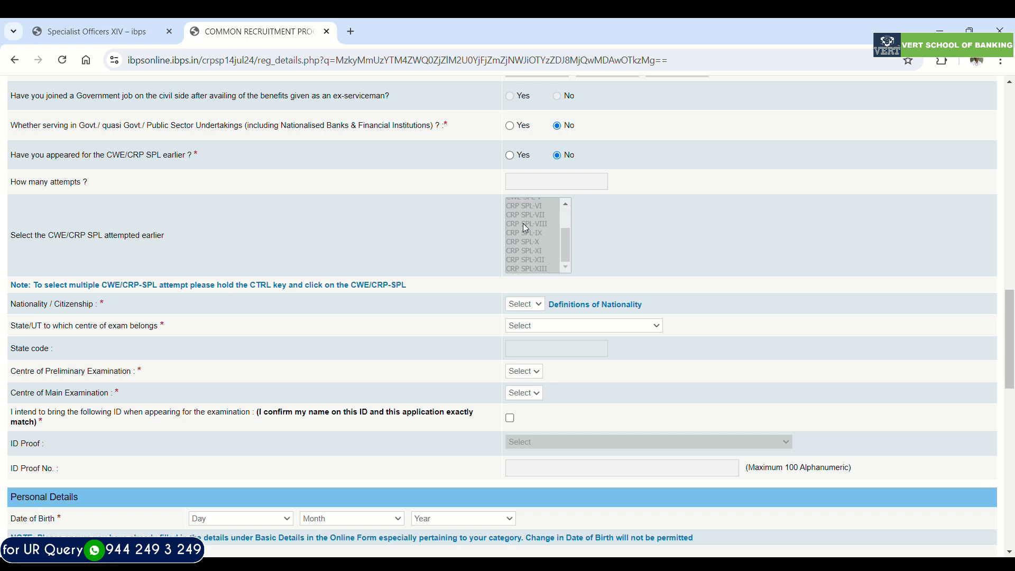
scroll(523, 227, down, 1)
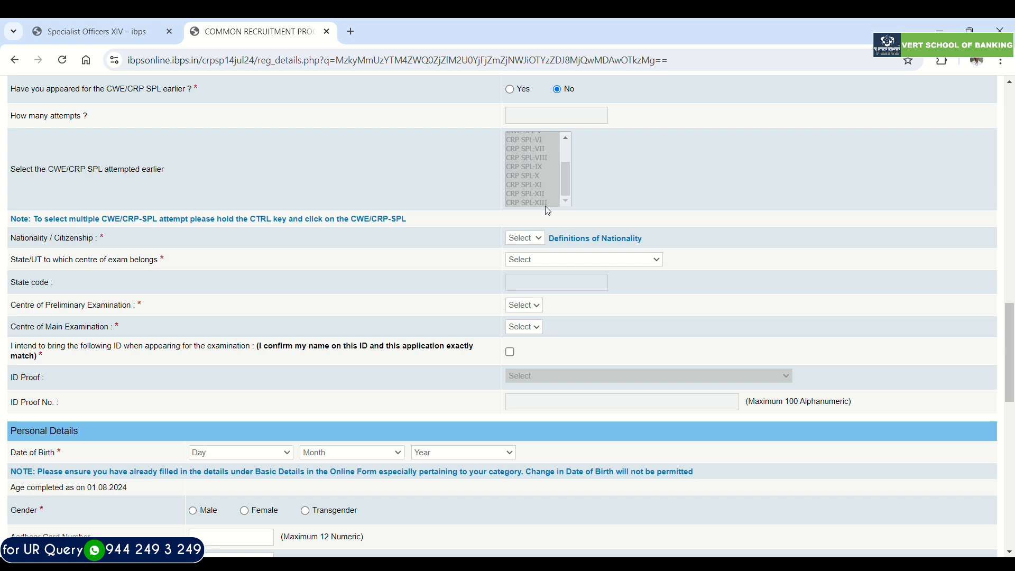
click(509, 89)
click(529, 121)
text(2)
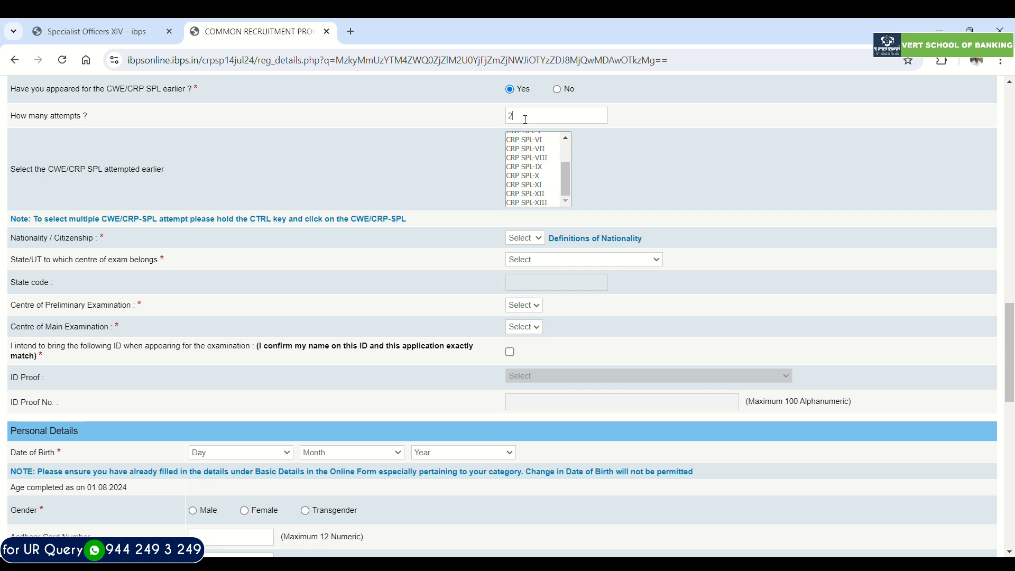
click(540, 205)
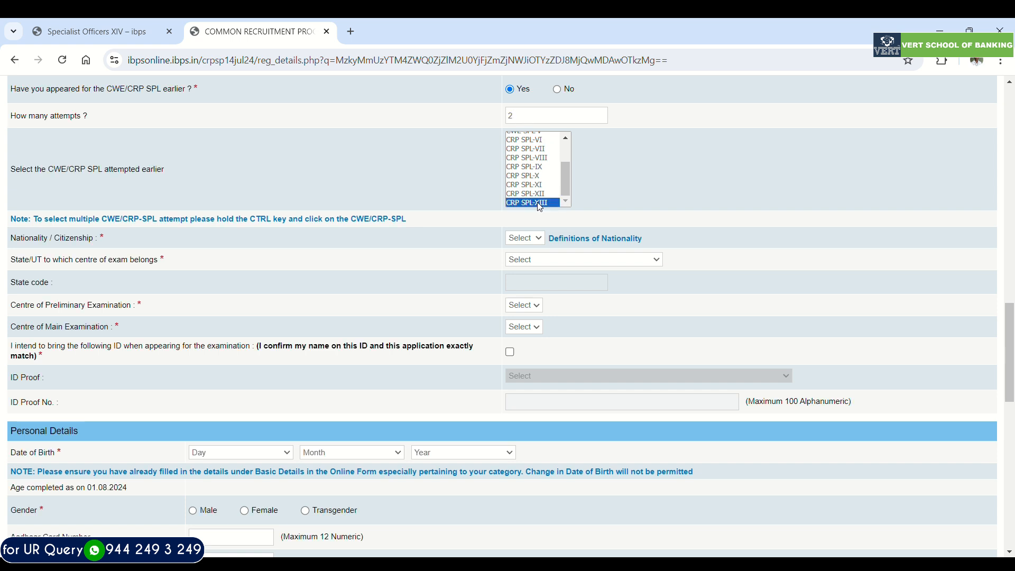
click(536, 194)
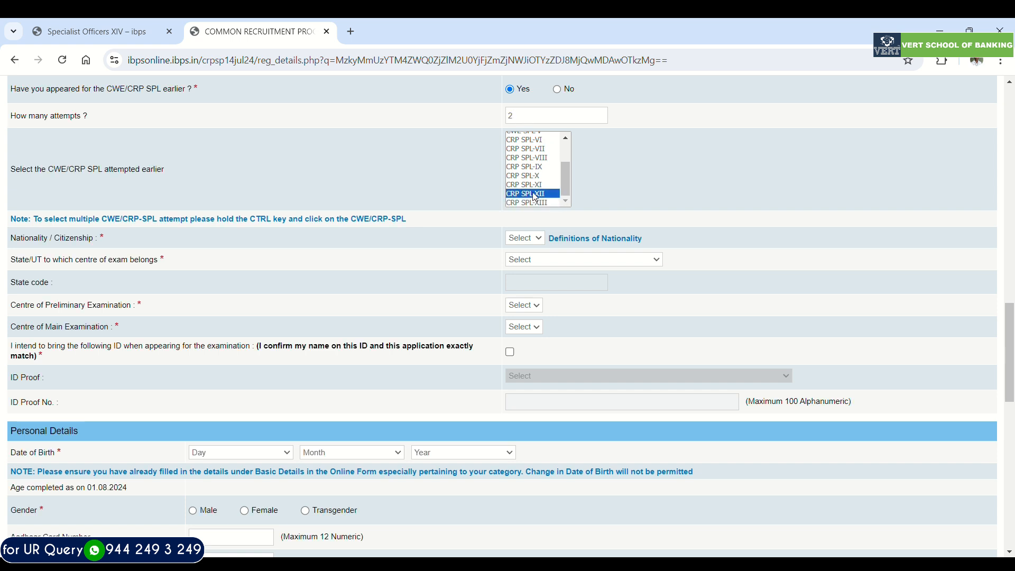
ctrl+click(536, 203)
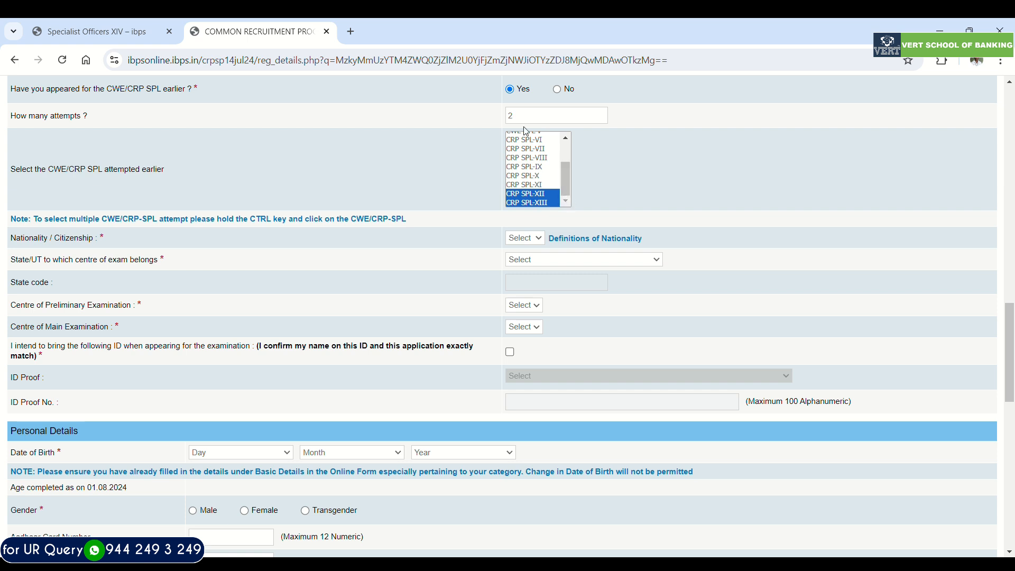
- Clear the number of attempts and set the earlier CWE/CRP SPL appearance back to No
drag(517, 116, 502, 122)
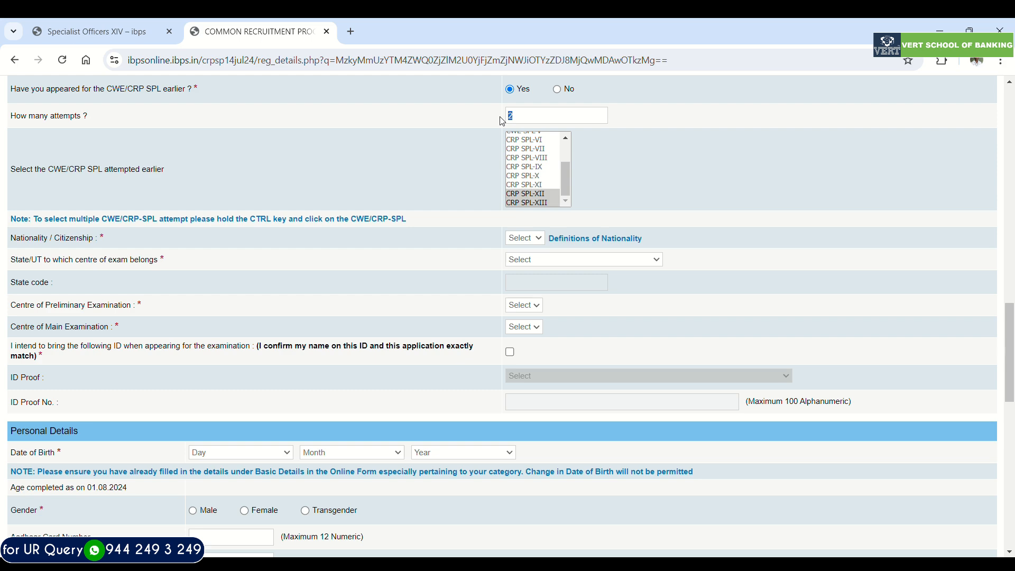
key(BackSpace)
click(557, 96)
click(569, 88)
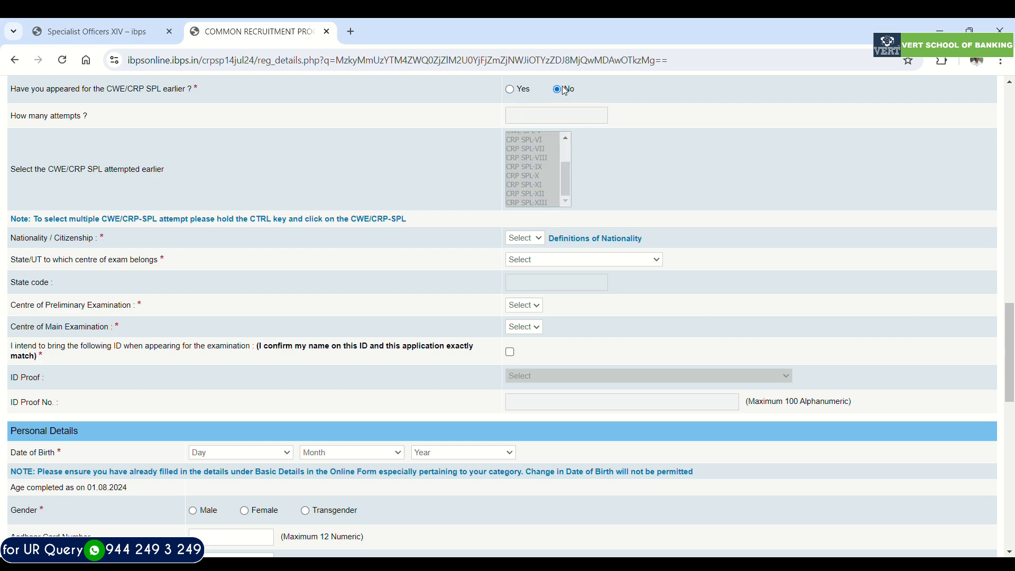
- Set nationality to Indian, the exam centre state to Tamil Nadu, the preliminary centre to Salem and the main centre to Chennai
scroll(627, 131, down, 2)
click(516, 103)
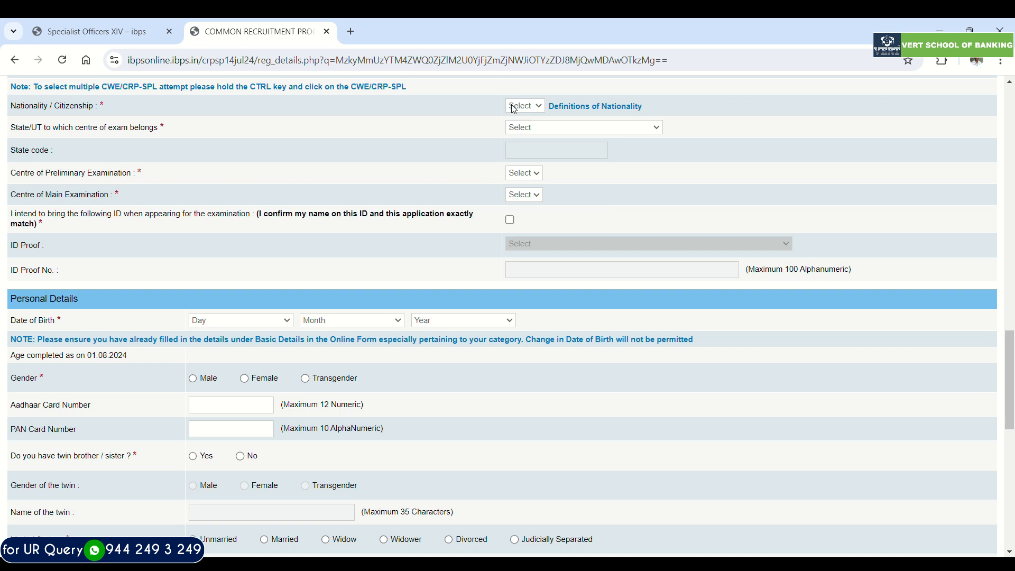
click(520, 130)
click(517, 125)
click(547, 277)
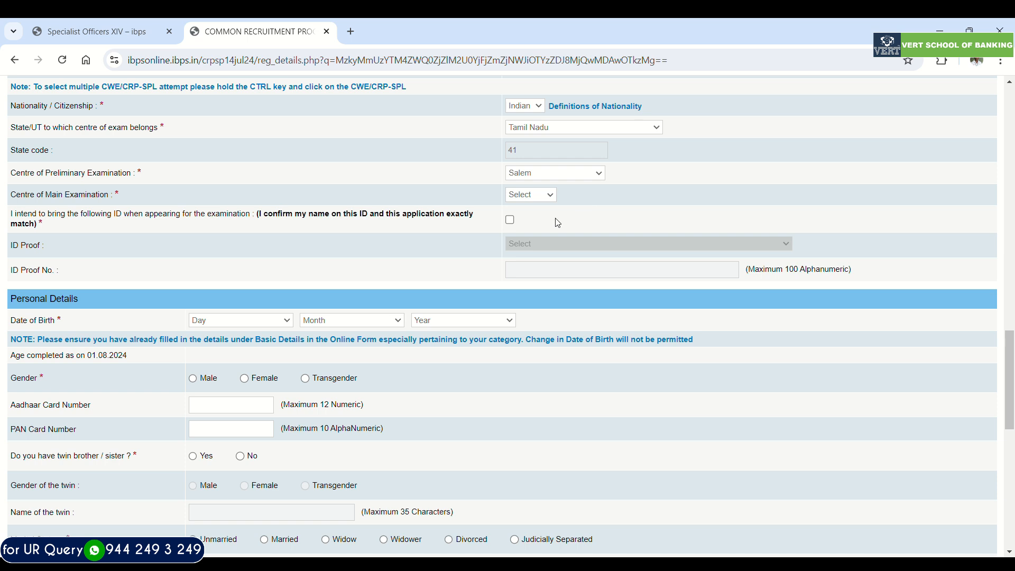
click(539, 217)
- Confirm the ID name-match declaration, choose Permanent Driving Licence as ID proof and enter the ID proof number
click(510, 219)
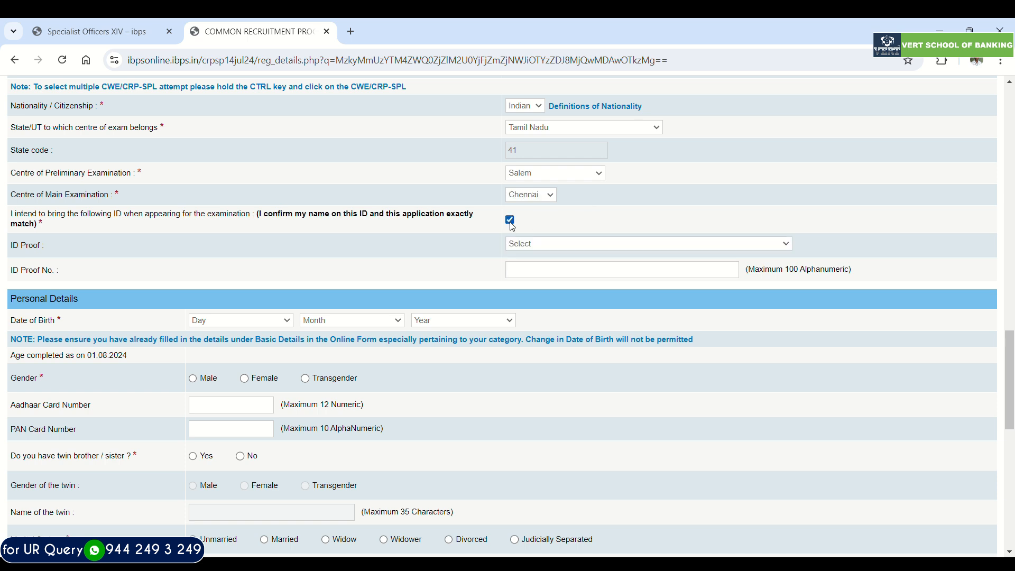
click(542, 285)
text(n)
key(BackSpace)
key(BackSpace)
text(T)
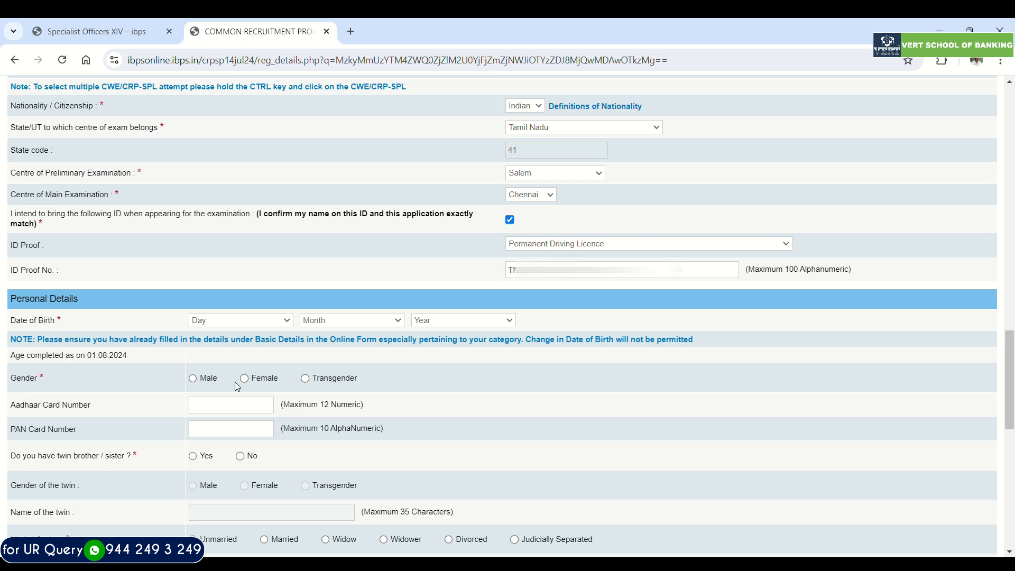
- Enter the candidate's date of birth in the personal details and set the gender to Male
key(2)
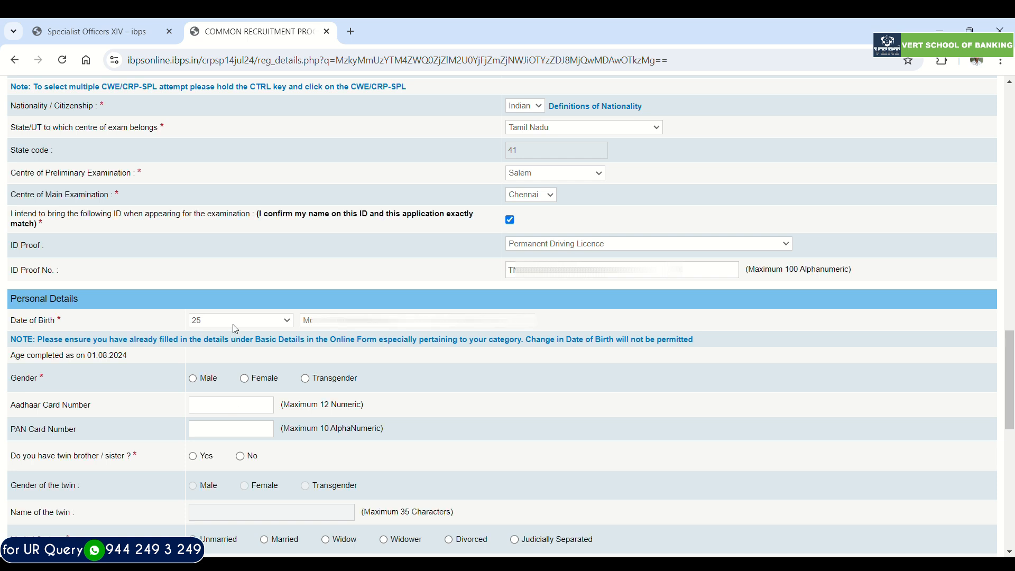
click(341, 409)
click(445, 442)
scroll(403, 359, down, 1)
click(193, 311)
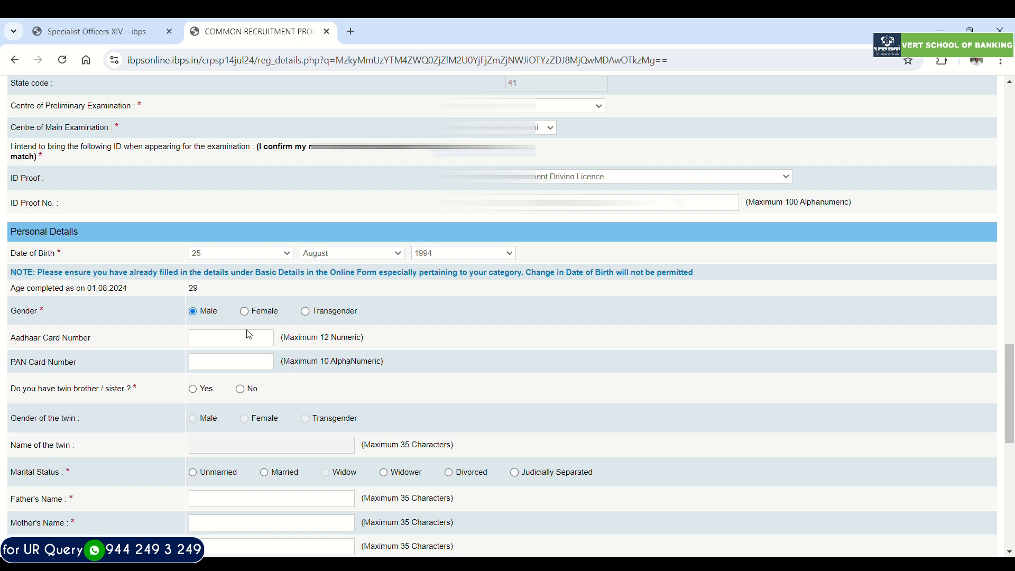
- Answer No to having a twin, set marital status to Unmarried, and fill in the parents' names and correspondence address lines
scroll(249, 334, down, 2)
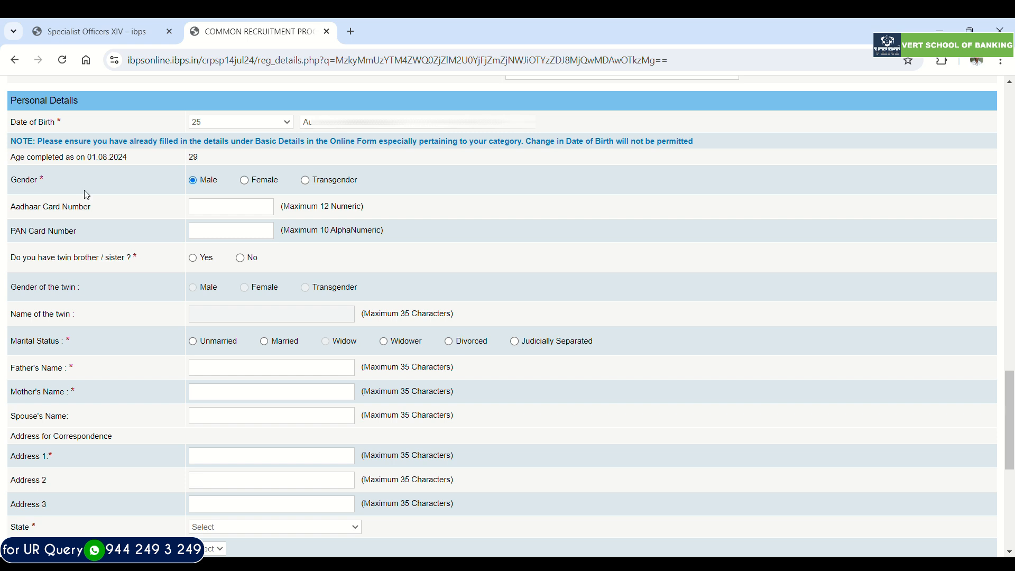
click(241, 259)
click(193, 343)
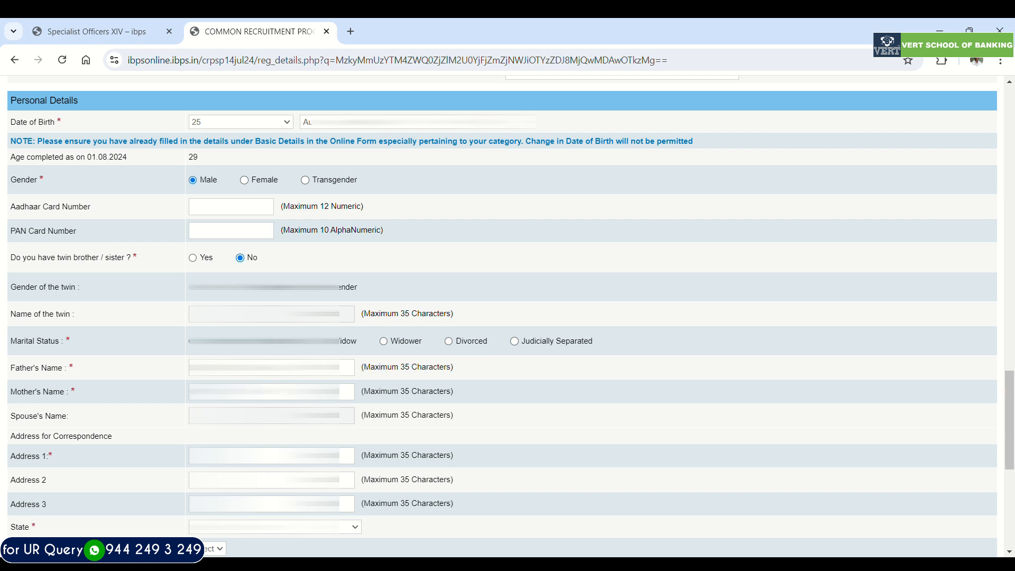
- Complete the correspondence address with the candidate's state, district and pincode
scroll(502, 318, down, 2)
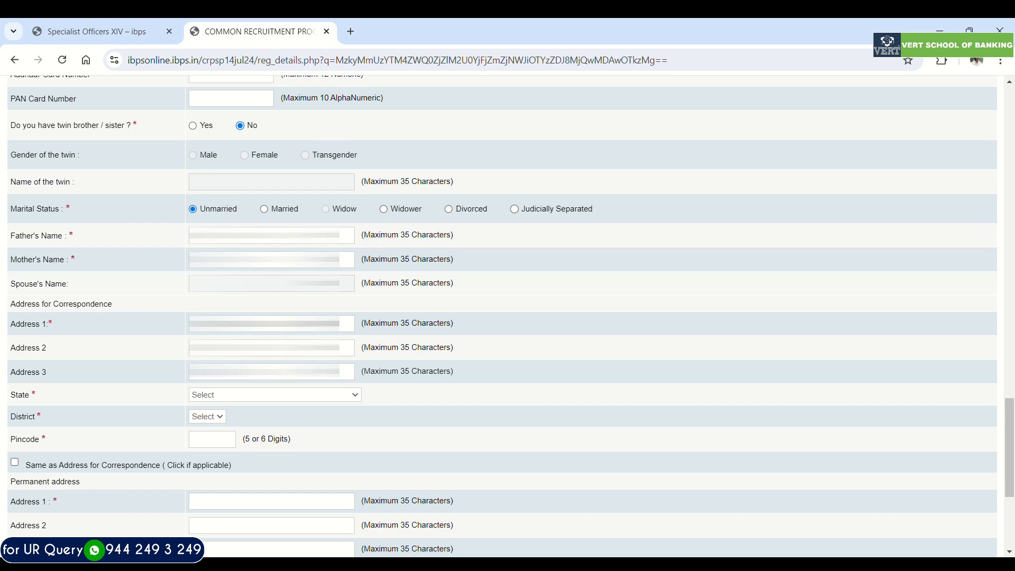
click(214, 398)
click(321, 401)
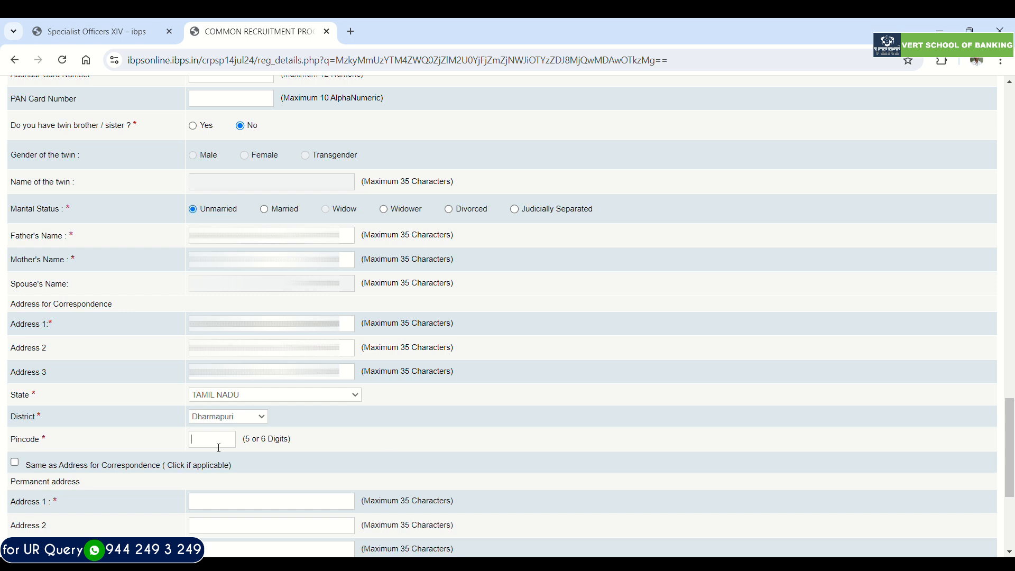
text(636807)
- Use the correspondence address as the permanent address and choose the address for GST invoicing
scroll(93, 416, down, 3)
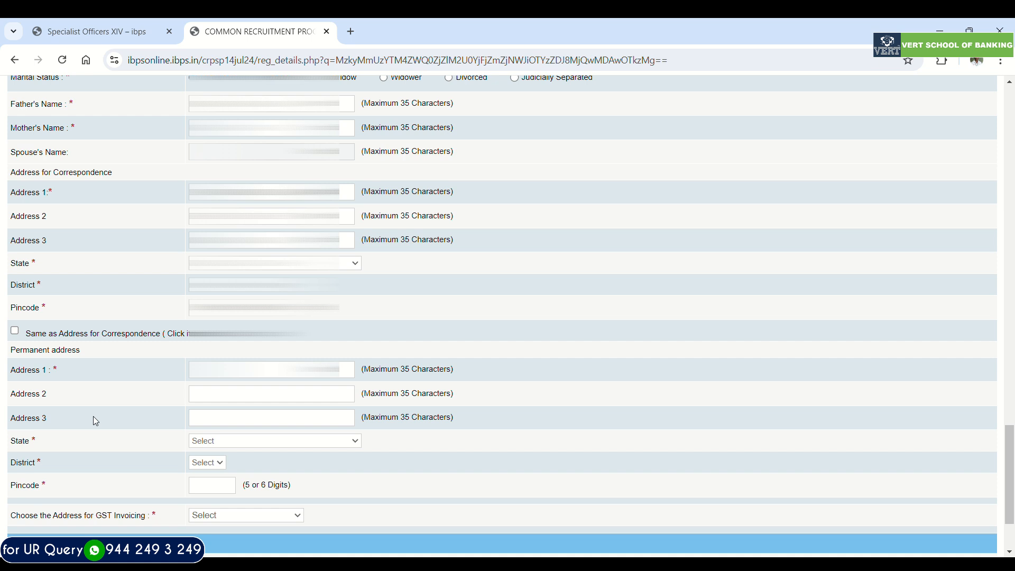
click(16, 331)
scroll(86, 374, down, 2)
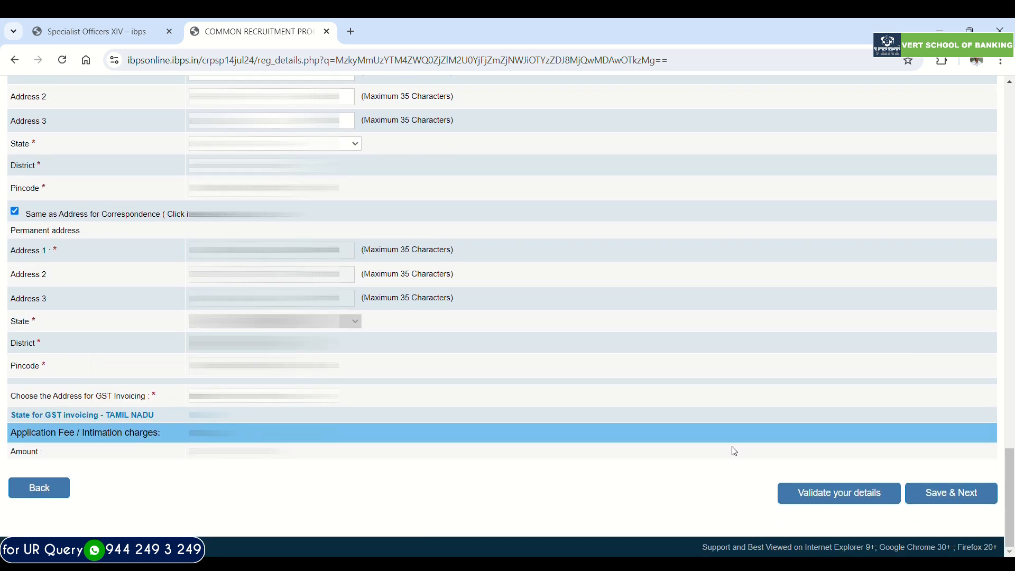
- Validate the basic details, then save them and continue to the qualification, experience and languages section
click(803, 486)
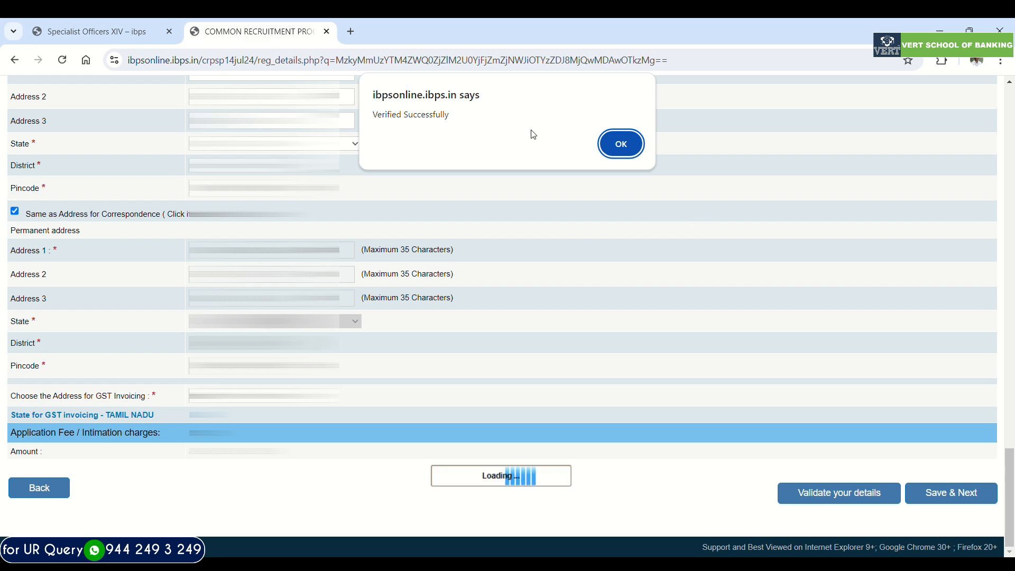
click(620, 146)
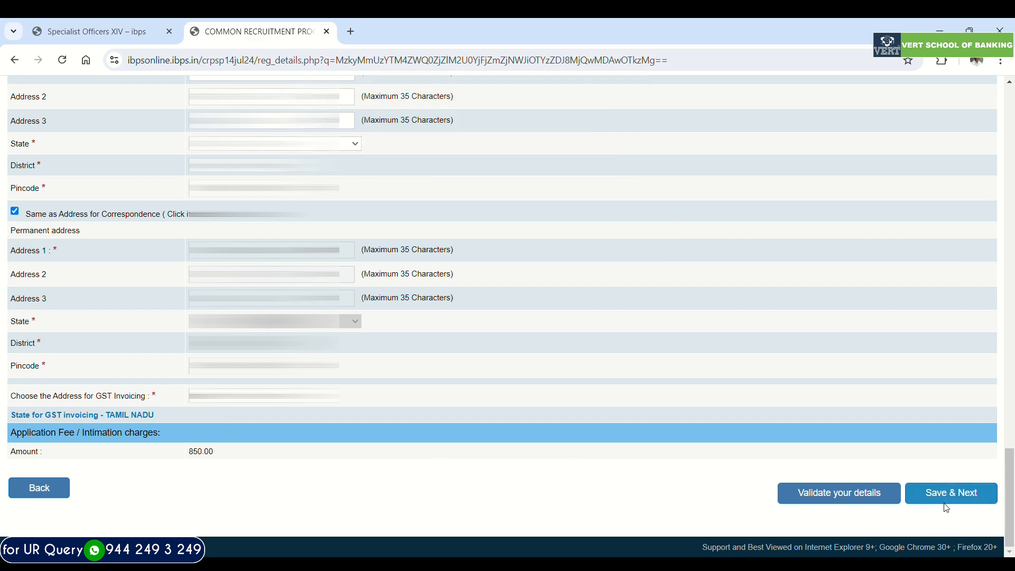
click(936, 487)
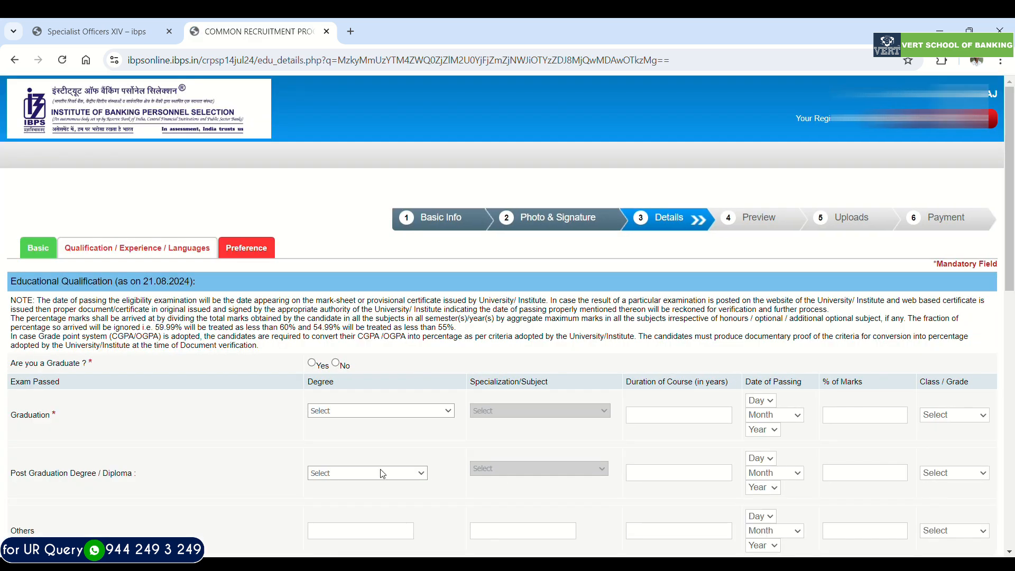
- Answer Yes to being a graduate and set the graduation degree to Engineering (BE)/(B.TECH) with Civil Engineering as specialization
click(311, 364)
scroll(328, 407, down, 1)
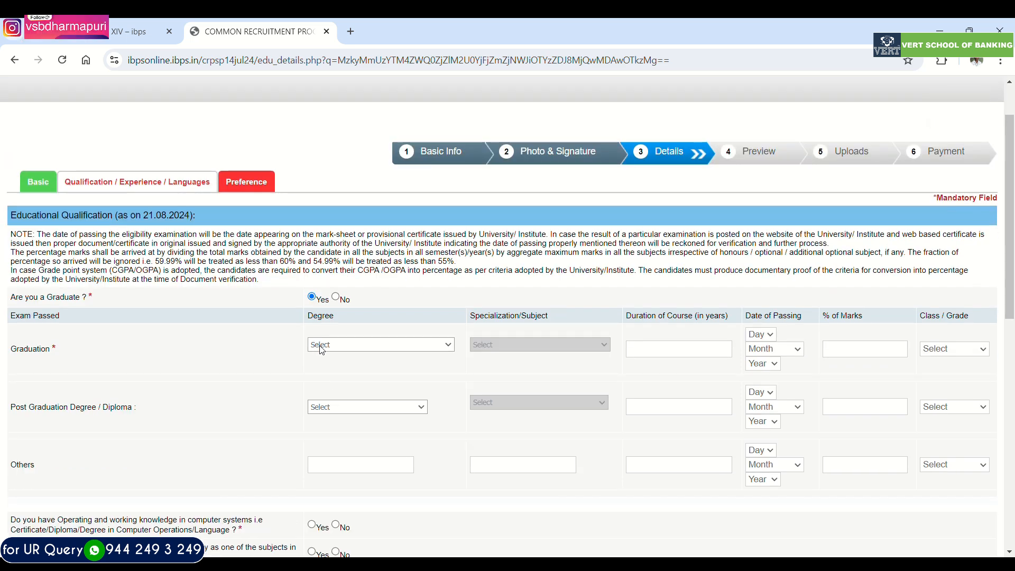
click(335, 397)
click(495, 343)
click(493, 363)
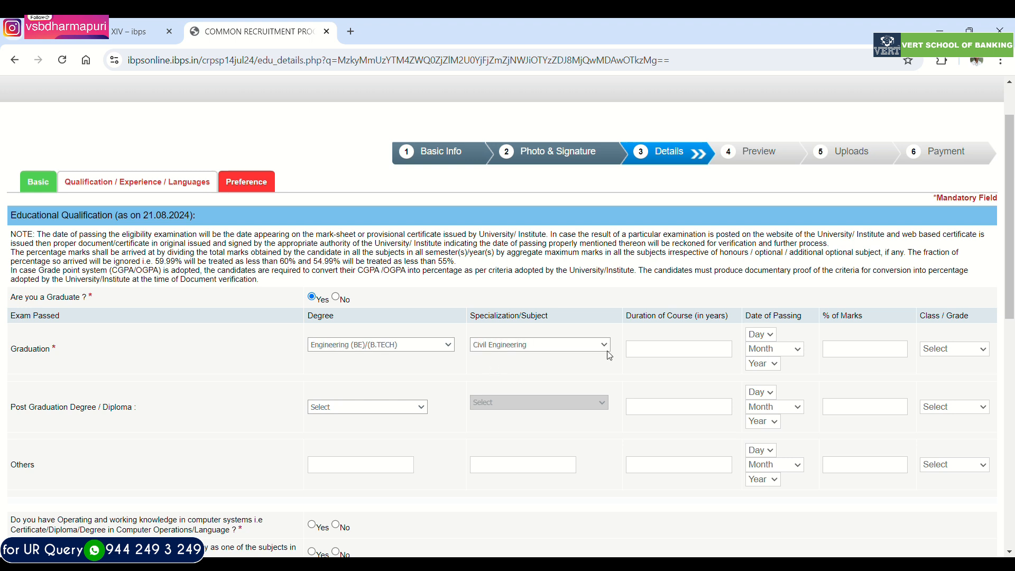
- Set the graduation course duration to 4 years and its date of passing to 10 July 2015
click(653, 356)
text(4)
text(25)
text(10)
click(770, 353)
click(768, 428)
click(774, 365)
text(2015)
- Enter 64.30 as the percentage of marks for graduation
click(843, 355)
text(64.30)
key(Tab)
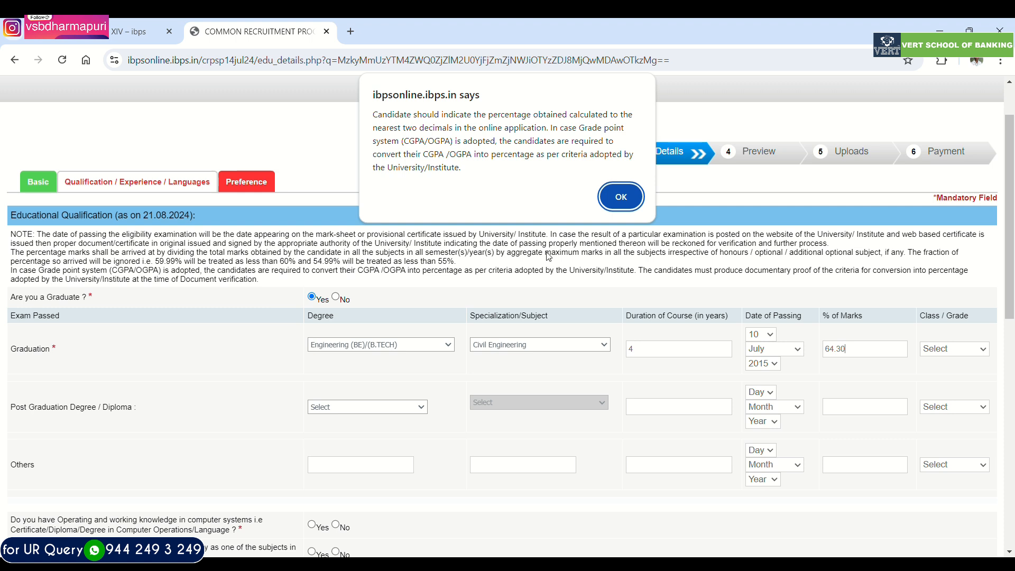
- Dismiss the percentage notice and set the graduation class to Second Class
click(611, 201)
click(922, 351)
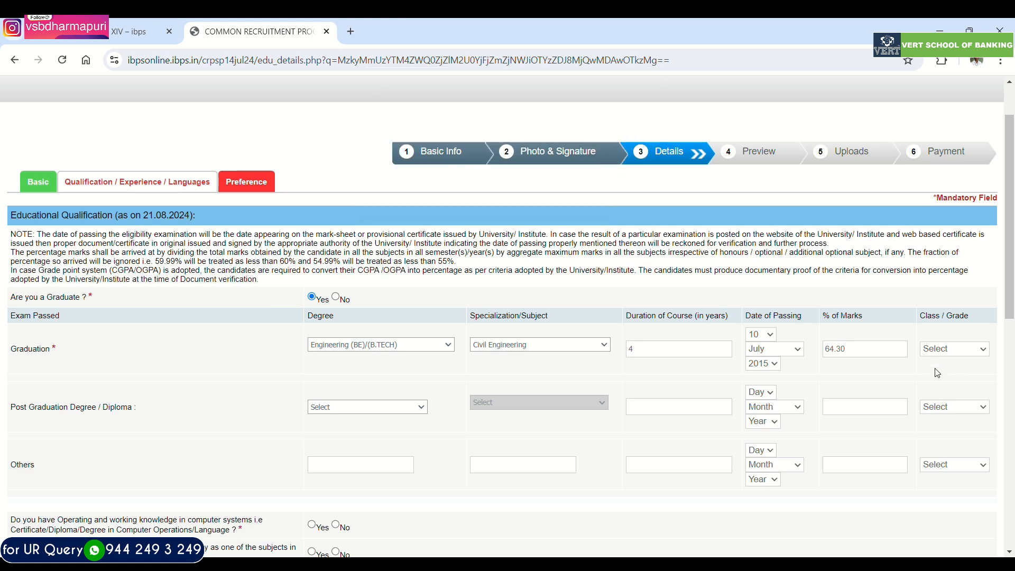
click(933, 384)
- Set the post graduation degree to Full time HR, with a 2-year duration and passing date of 23 June 2024
click(390, 449)
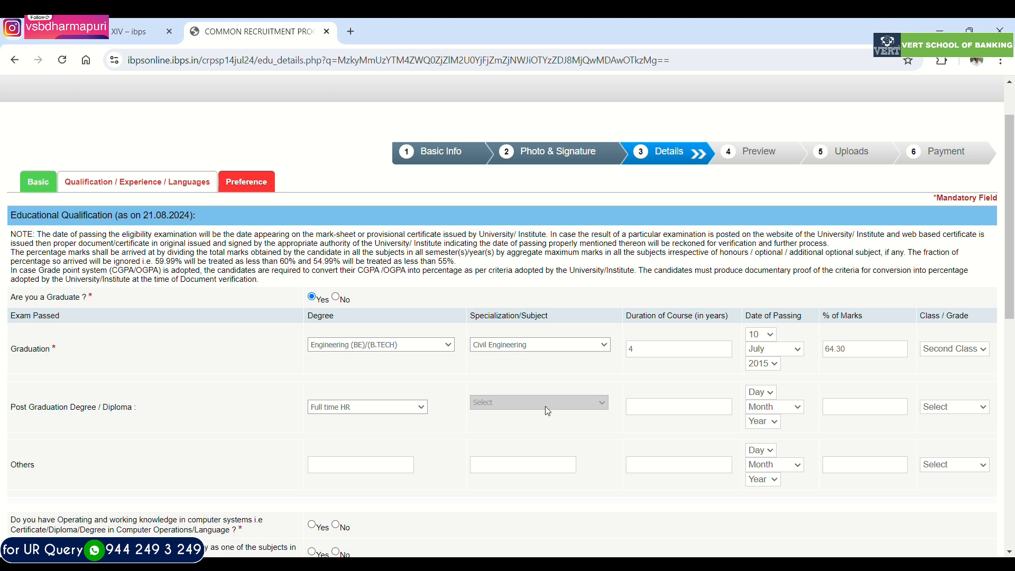
click(690, 413)
text(2)
click(758, 393)
click(766, 331)
click(775, 417)
click(762, 406)
- Enter 68.30 as the post graduation percentage of marks and set its class to First Class
click(855, 412)
text(68.30)
click(962, 408)
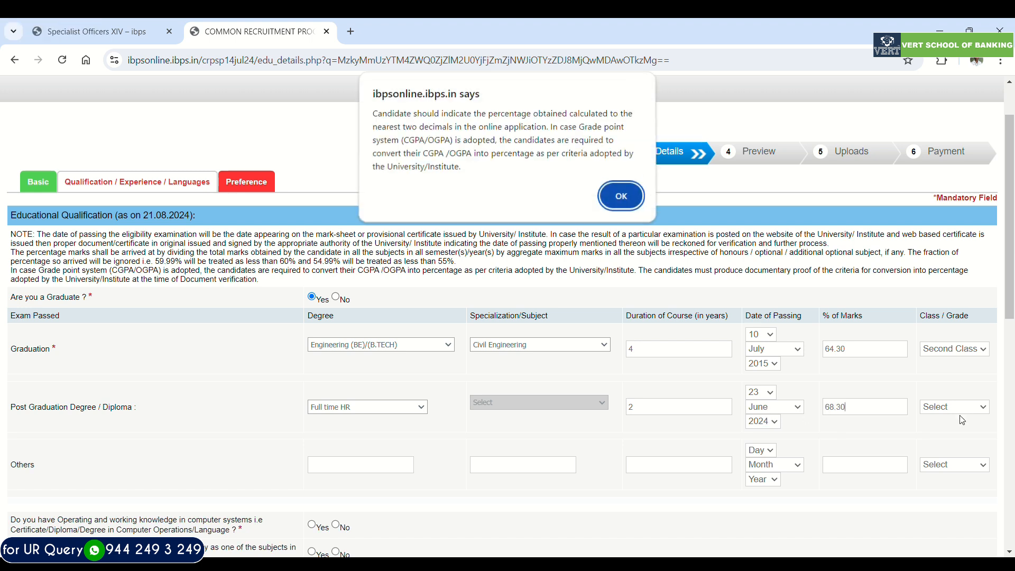
click(615, 193)
click(926, 406)
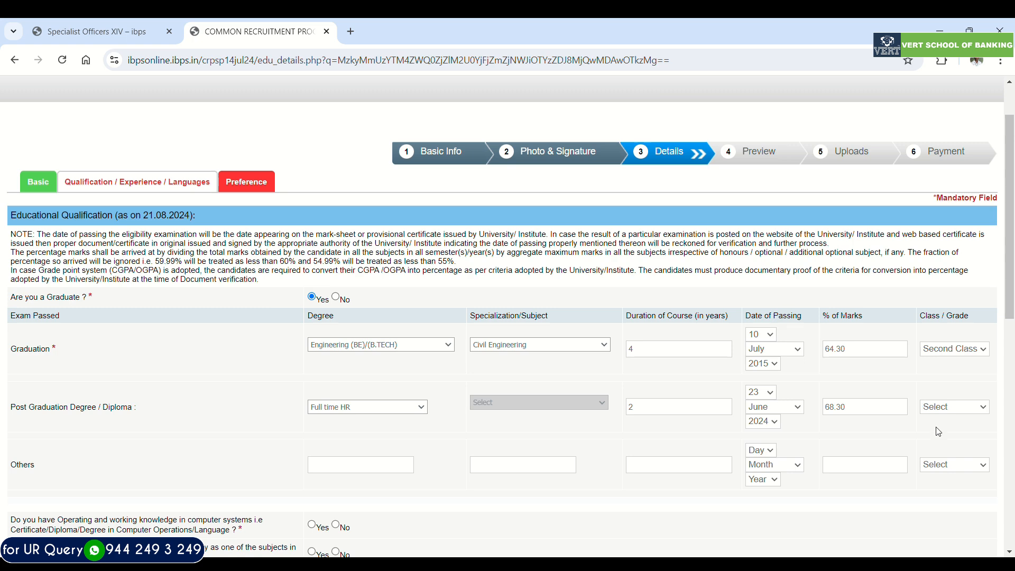
click(938, 431)
- Answer Yes to both computer knowledge questions and choose Studied in High School/College/Institute with Computer as a Subject
scroll(938, 431, down, 3)
scroll(207, 310, down, 1)
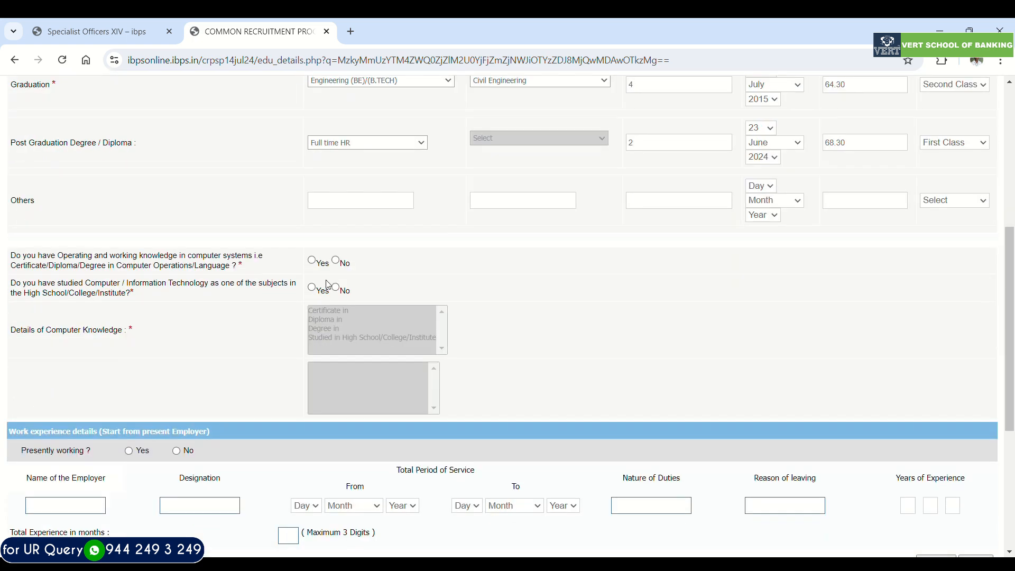
click(312, 260)
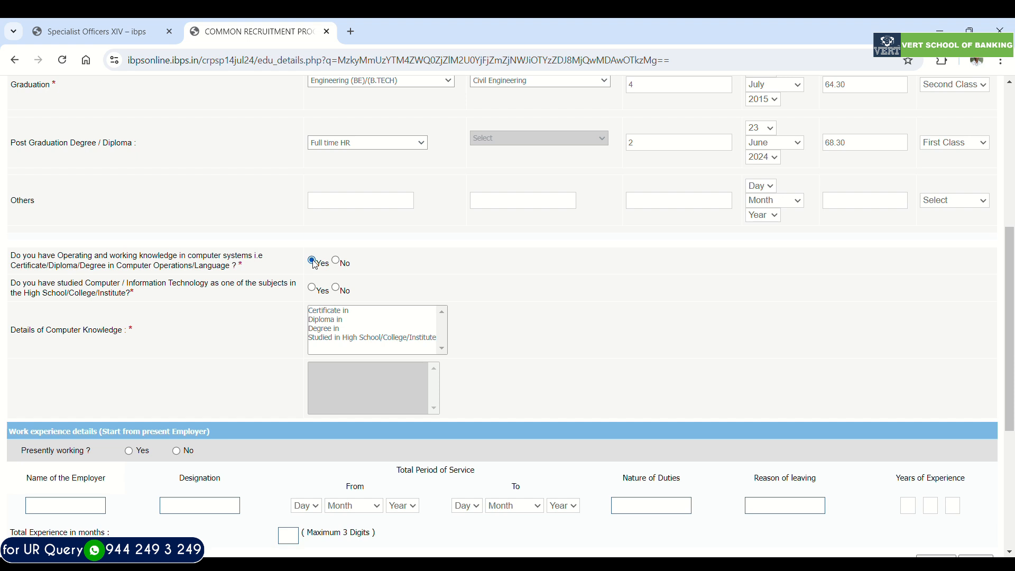
click(314, 289)
scroll(328, 302, down, 1)
click(330, 273)
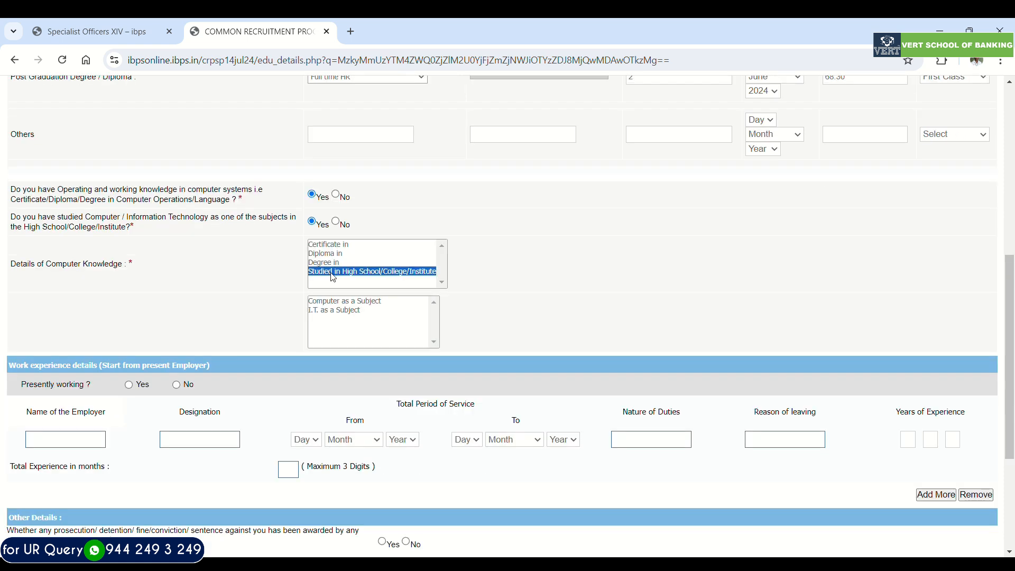
click(346, 302)
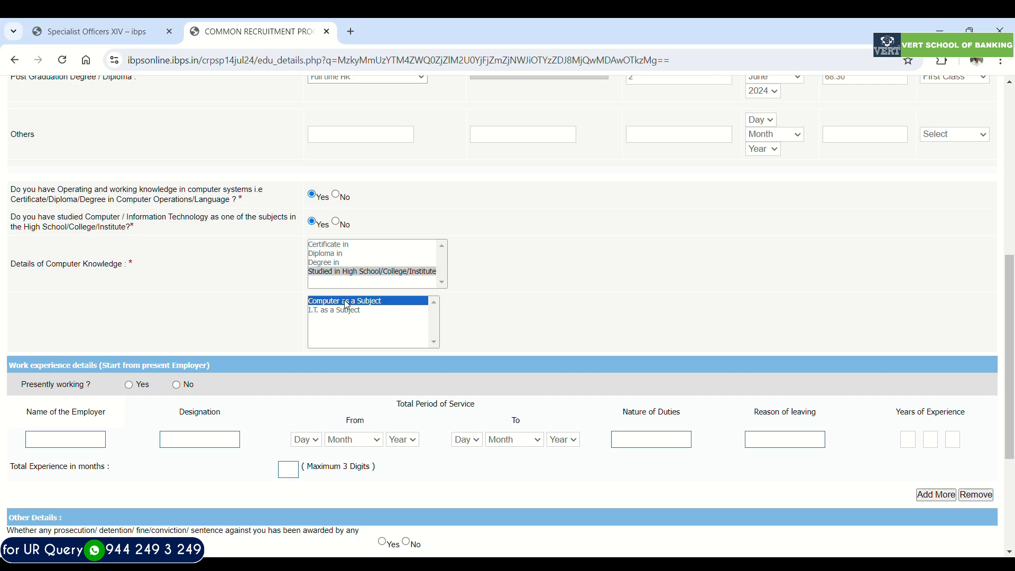
- Answer No to presently working and No to any prosecution or conviction by a court of law
scroll(346, 305, down, 2)
click(178, 259)
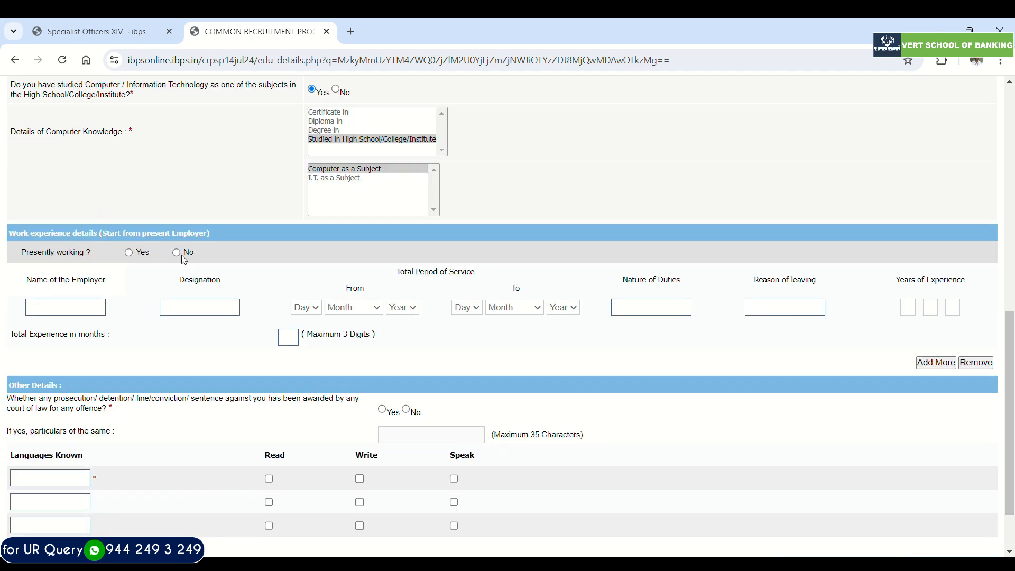
scroll(182, 257, down, 2)
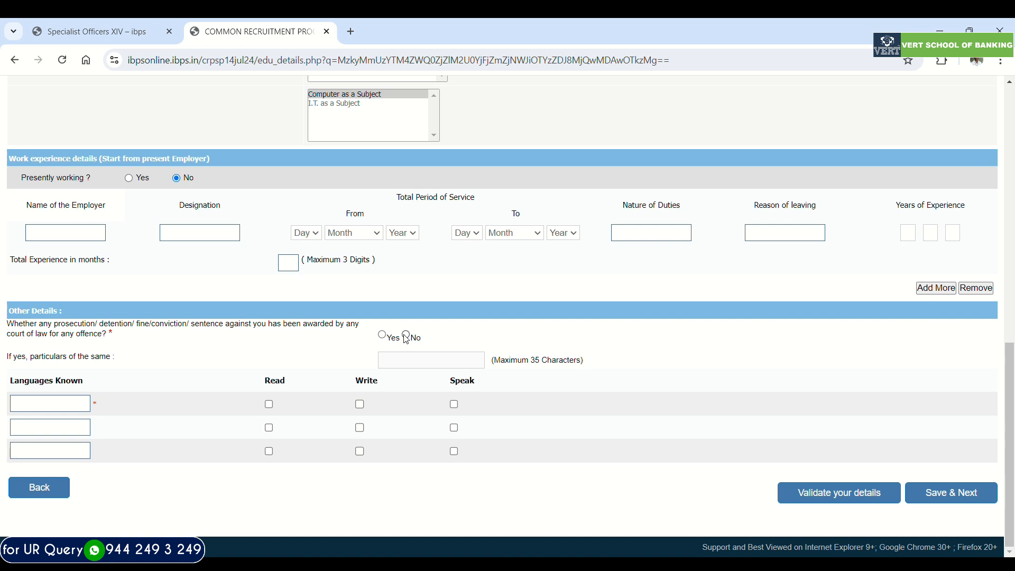
click(406, 336)
- Enter ENGLISH and TAMIL as the first two languages known
text(ENGLISH)
click(42, 425)
text(TA)
text(MAIL)
key(Left)
key(Left)
key(BackSpace)
- Mark both English and Tamil as languages the candidate can read, write and speak
click(269, 427)
click(270, 406)
click(360, 422)
click(454, 427)
click(454, 404)
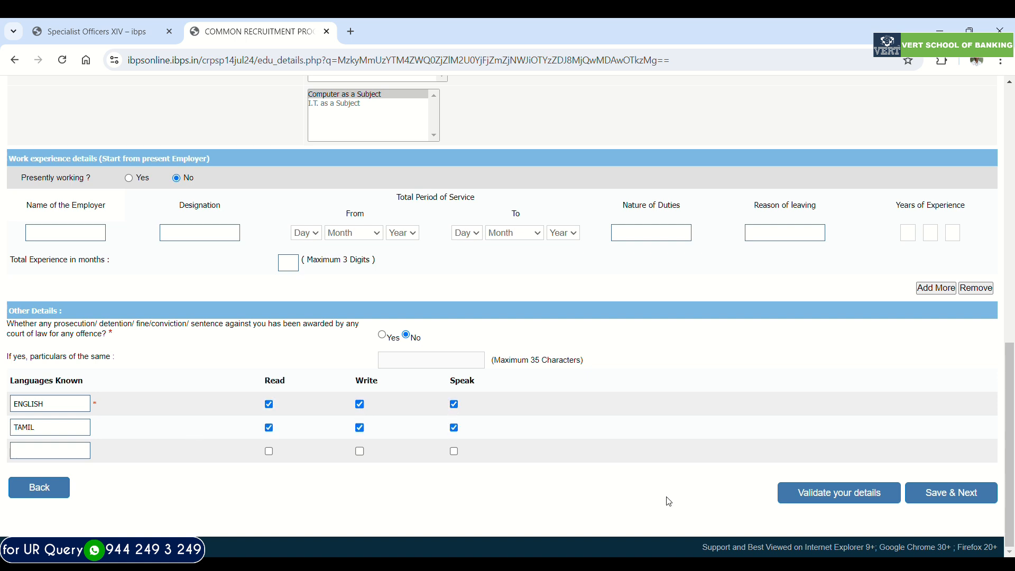
- Validate the qualification, experience and language details, then save them and continue to the bank preferences
click(827, 493)
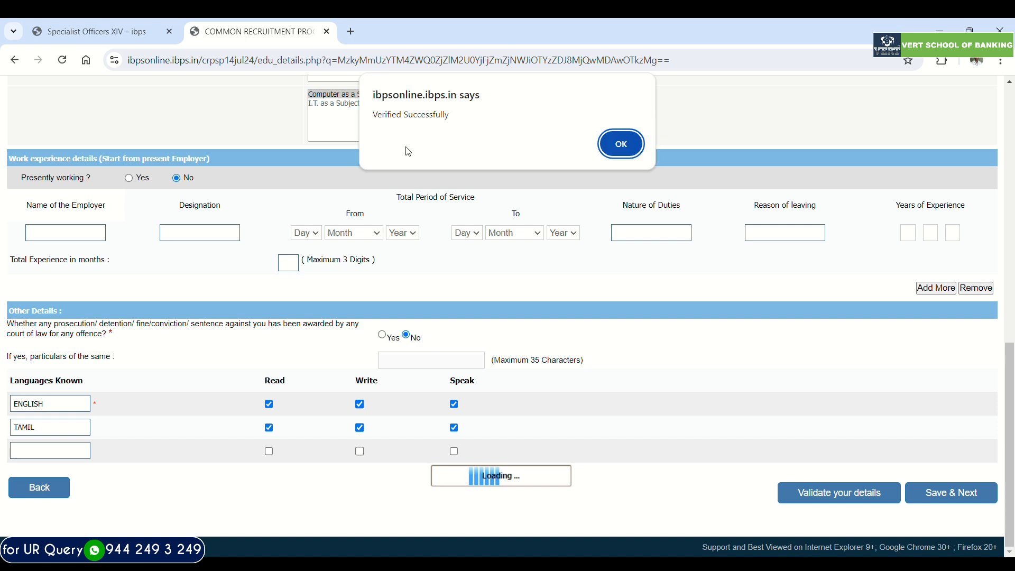
click(621, 144)
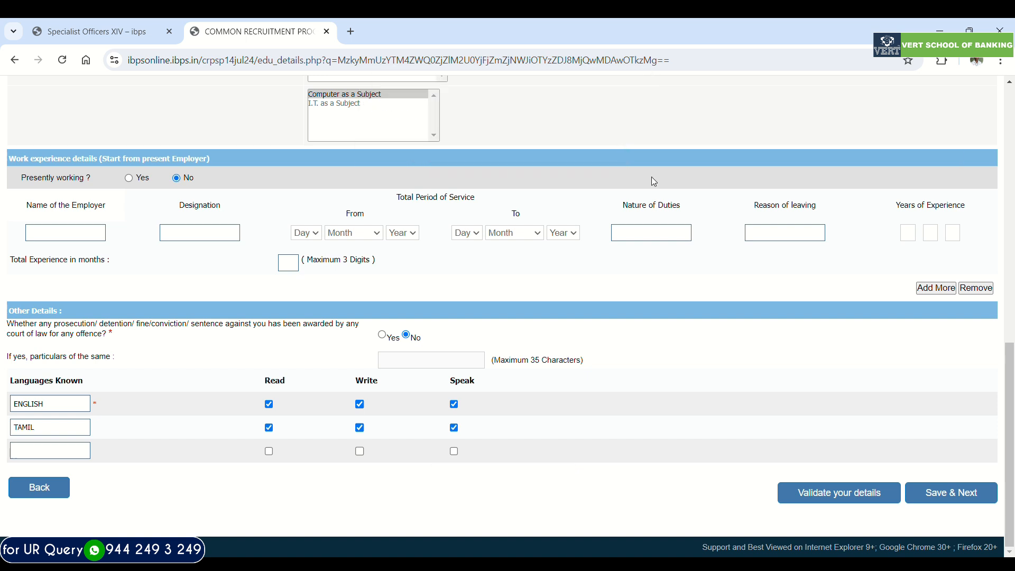
click(935, 496)
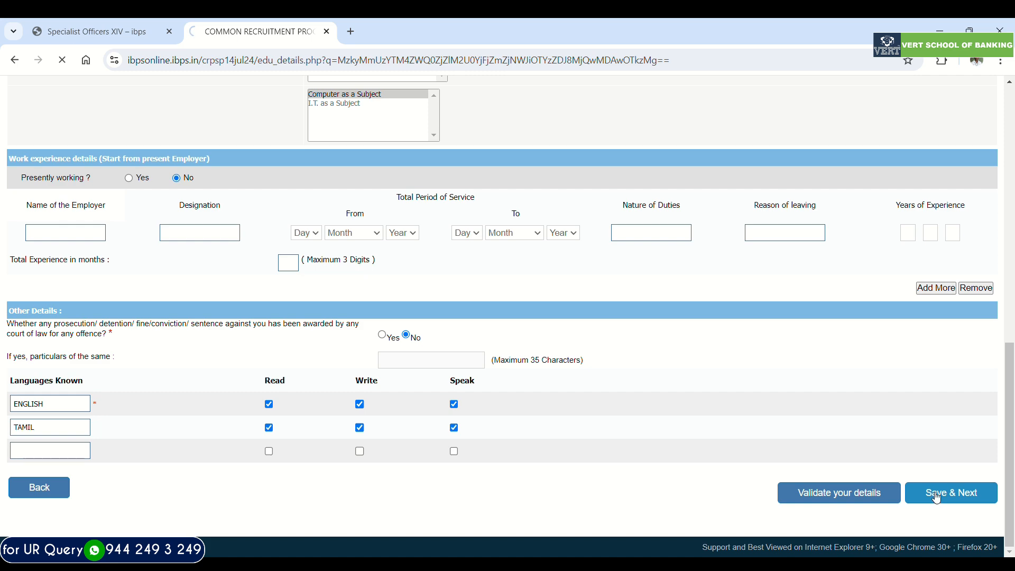
- Select Punjab National Bank, UCO Bank, Canara Bank, Indian Bank and Indian Overseas Bank, in that order, as the first bank preferences
scroll(54, 369, down, 2)
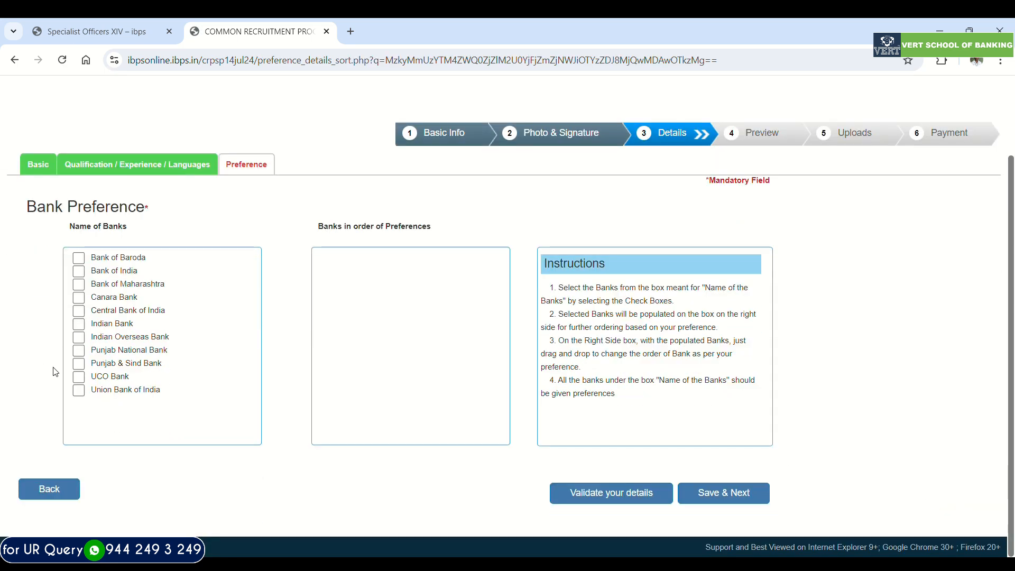
click(80, 351)
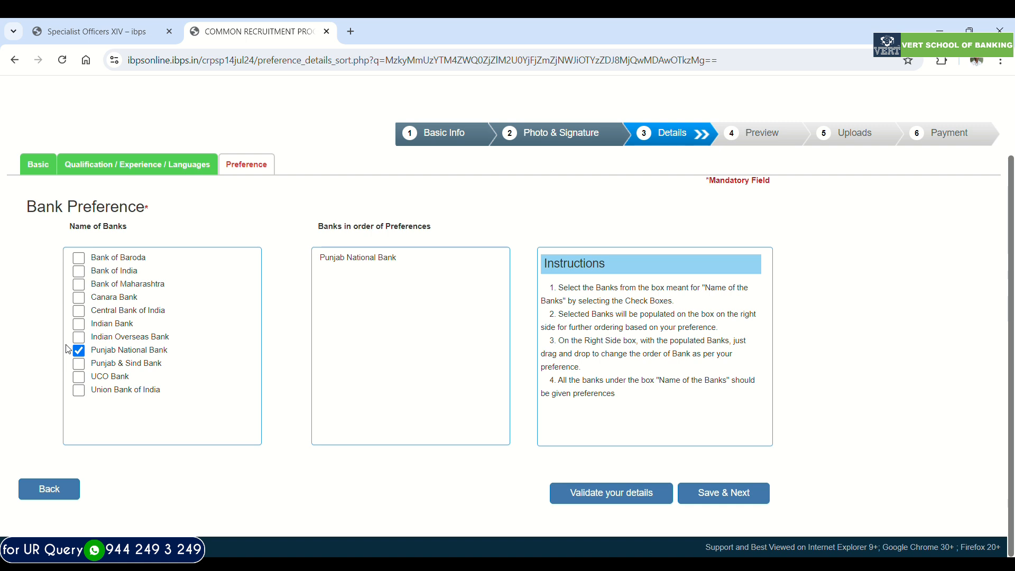
click(81, 376)
click(79, 298)
click(78, 324)
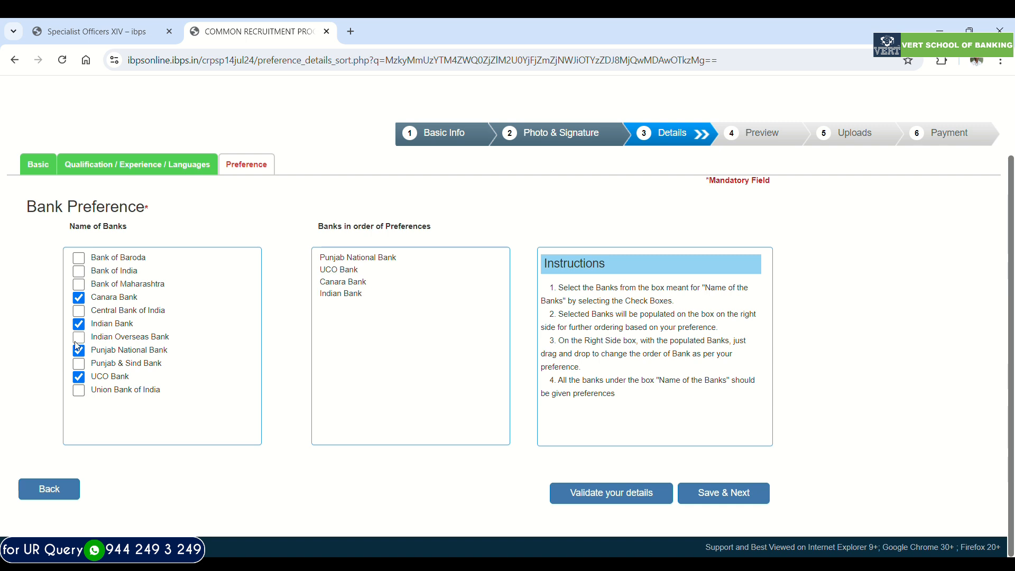
click(78, 341)
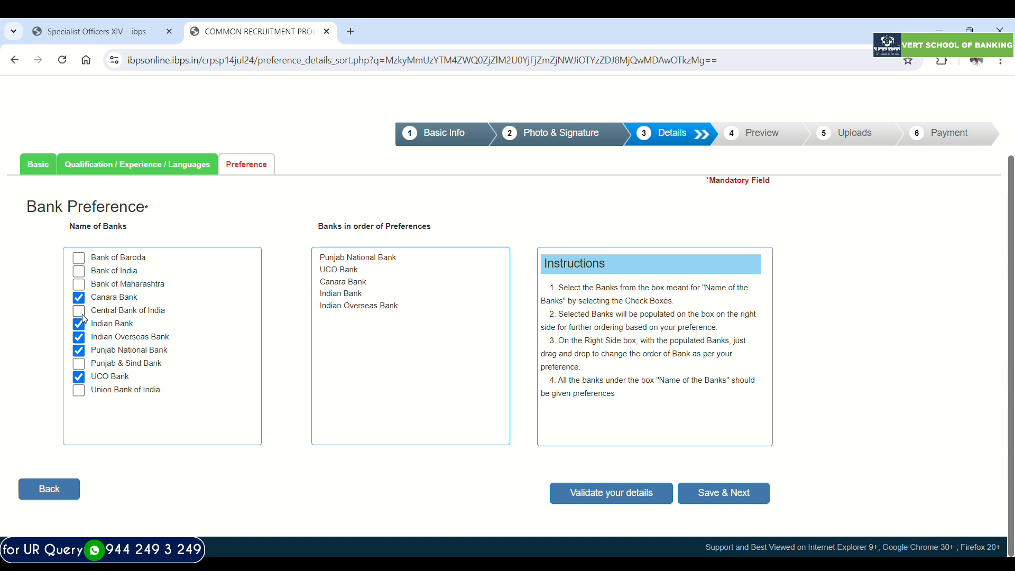
- Add Bank of India, Union Bank of India, Punjab & Sind Bank, Central Bank of India, Bank of Maharashtra and Bank of Baroda, in that order
click(79, 271)
click(82, 364)
click(82, 364)
click(78, 390)
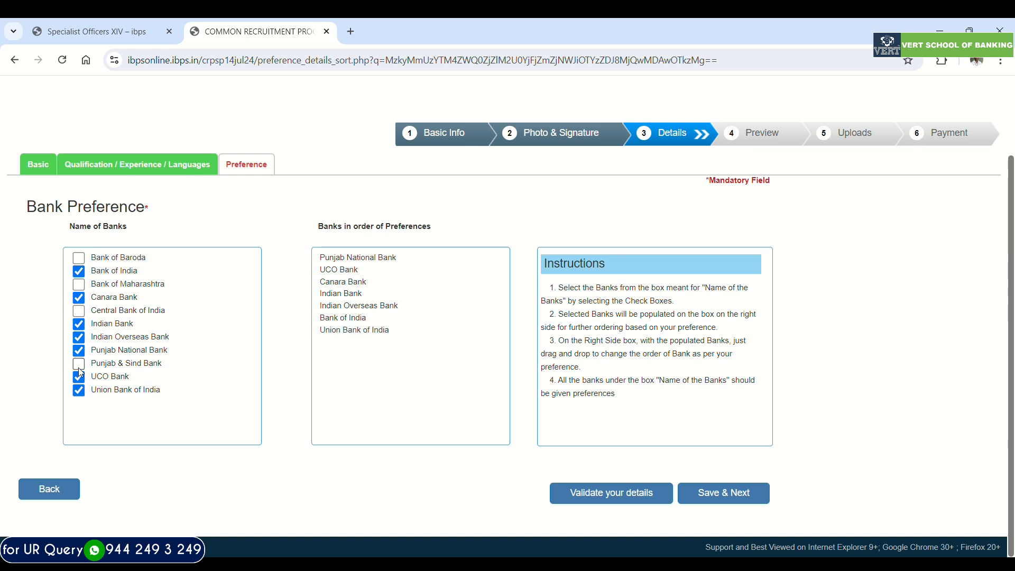
click(79, 364)
click(80, 311)
click(82, 286)
click(79, 258)
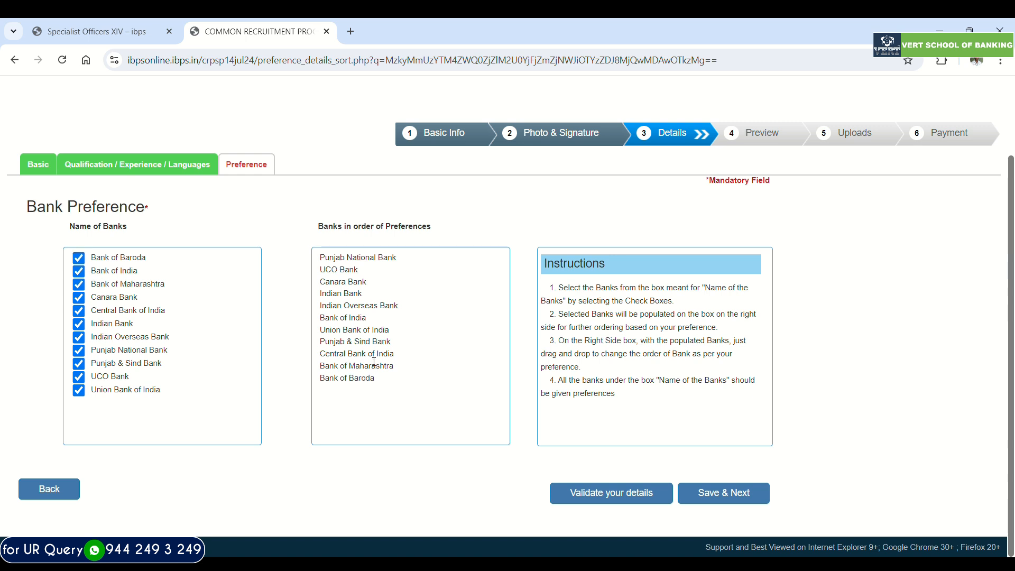
- Move Central Bank of India above Bank of India in the preference order, then validate and save the bank preferences
drag(374, 354, 363, 322)
click(602, 492)
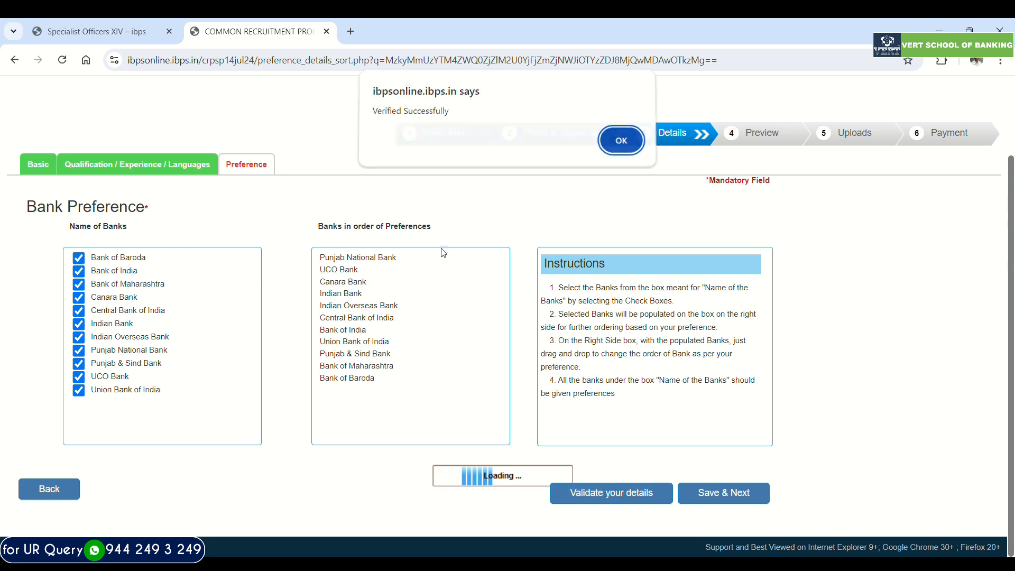
click(617, 142)
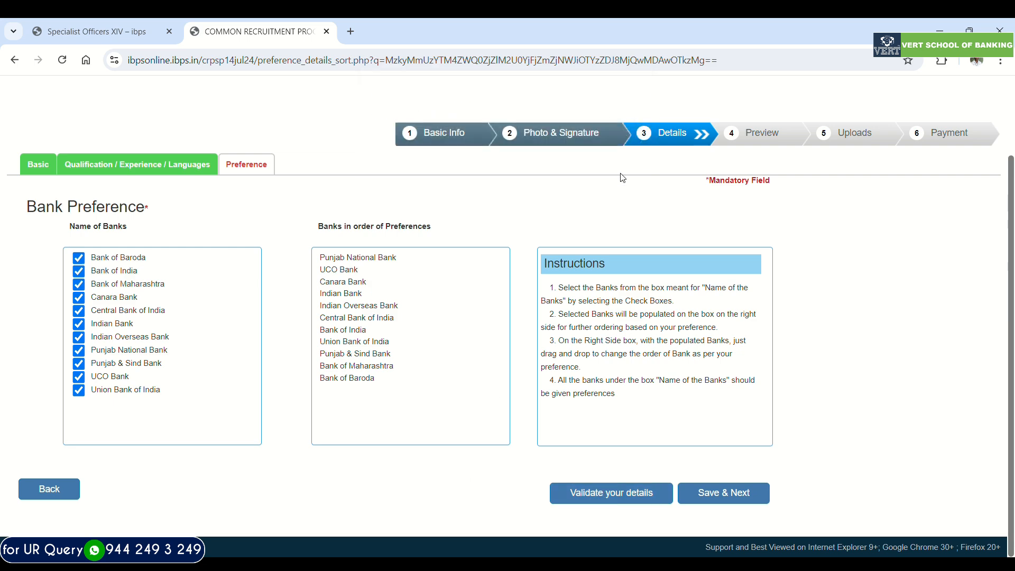
click(722, 494)
- Review the registration preview, including the personal details, contact details, educational qualifications, bank preferences and languages
scroll(420, 344, down, 3)
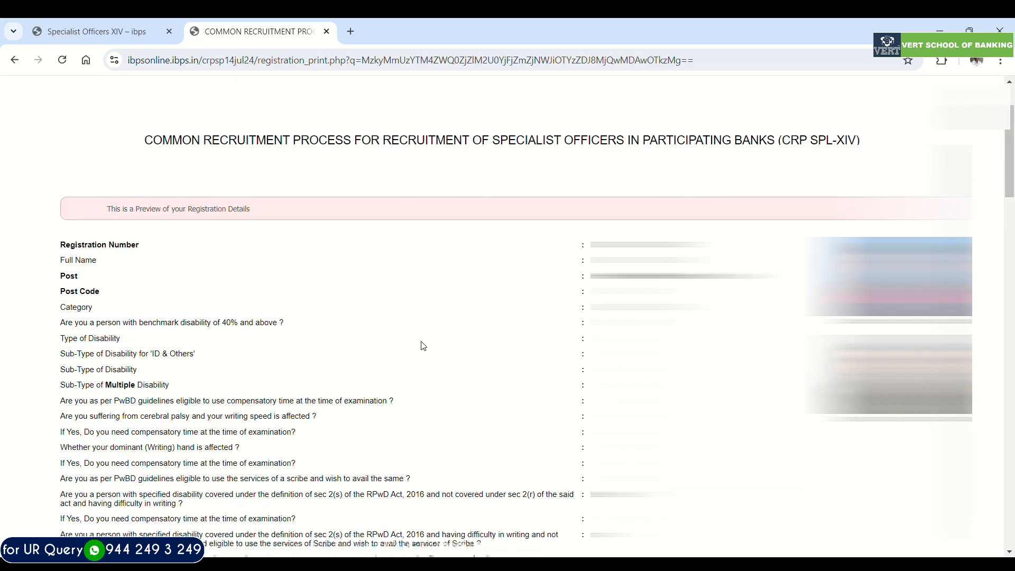
scroll(423, 343, down, 3)
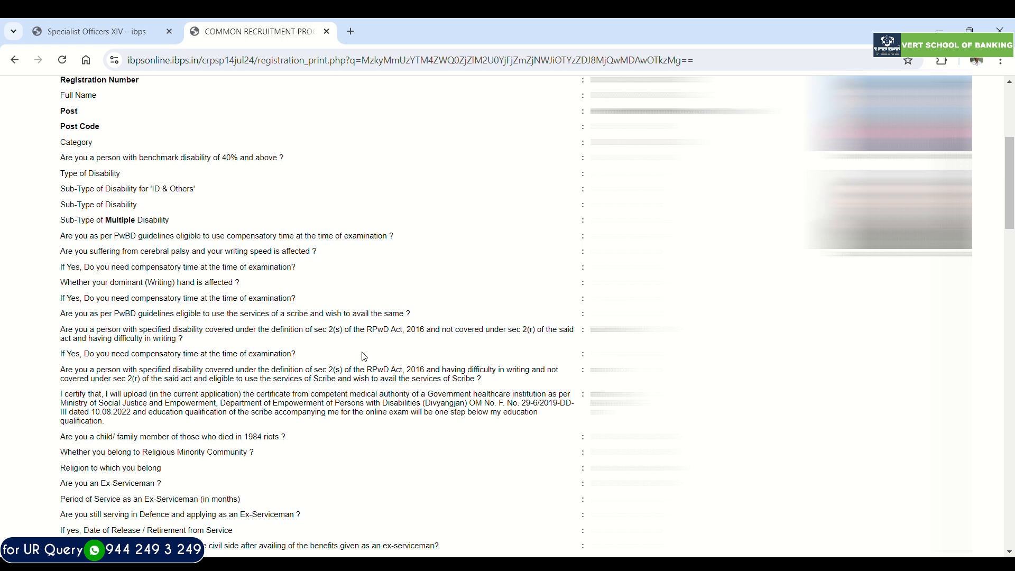
scroll(370, 367, down, 9)
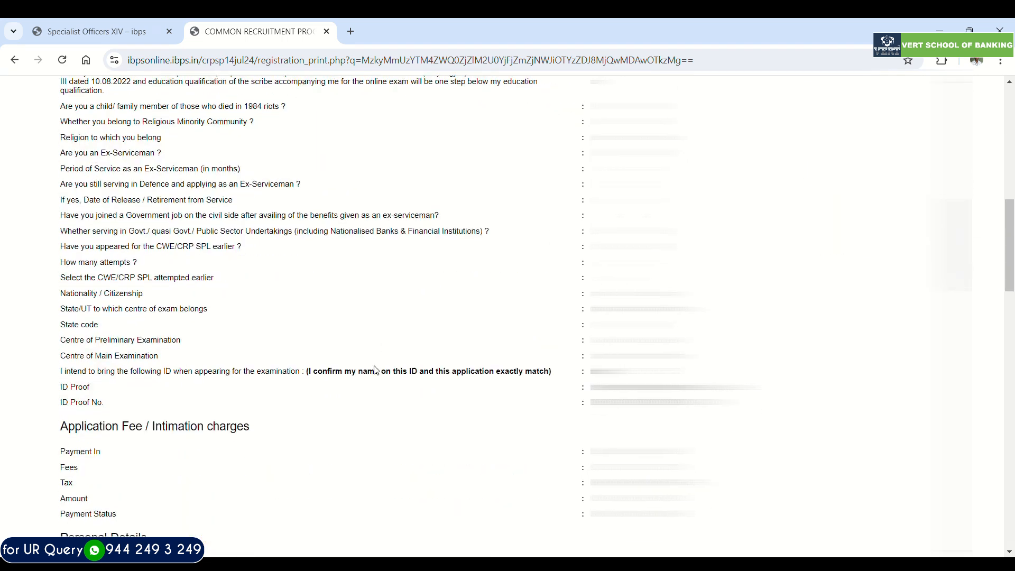
scroll(376, 370, down, 3)
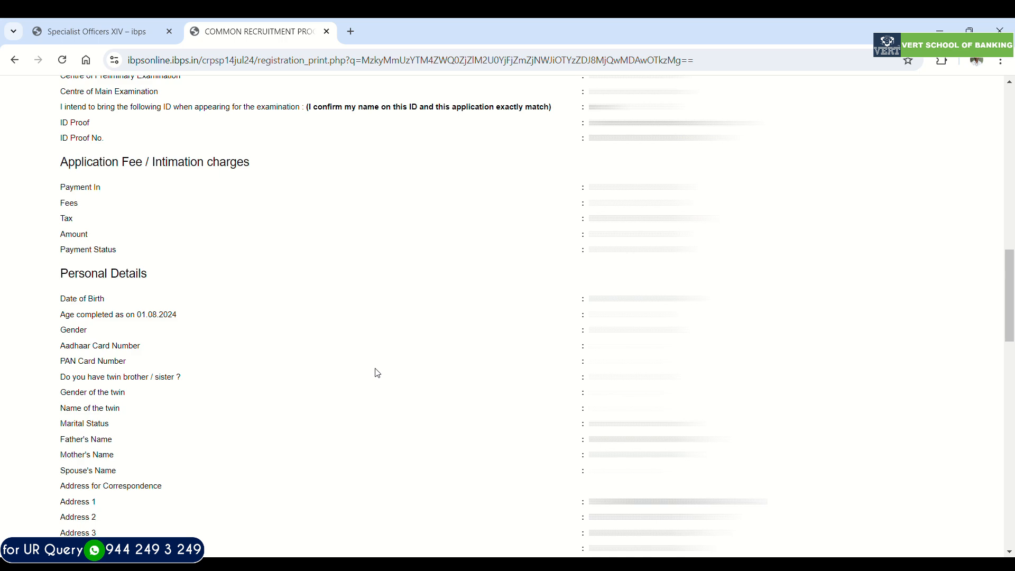
scroll(378, 374, down, 4)
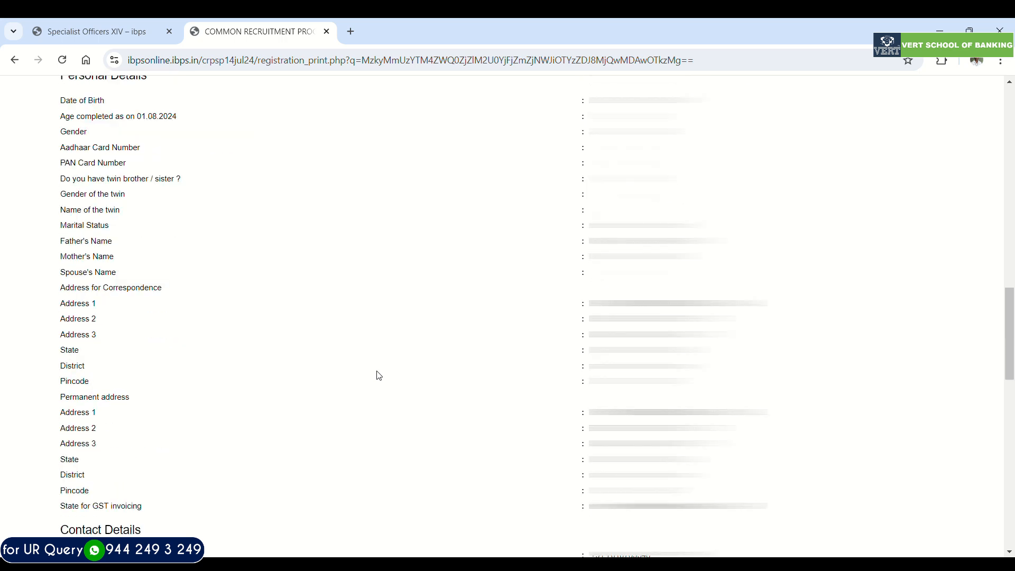
scroll(379, 375, down, 4)
scroll(384, 376, down, 3)
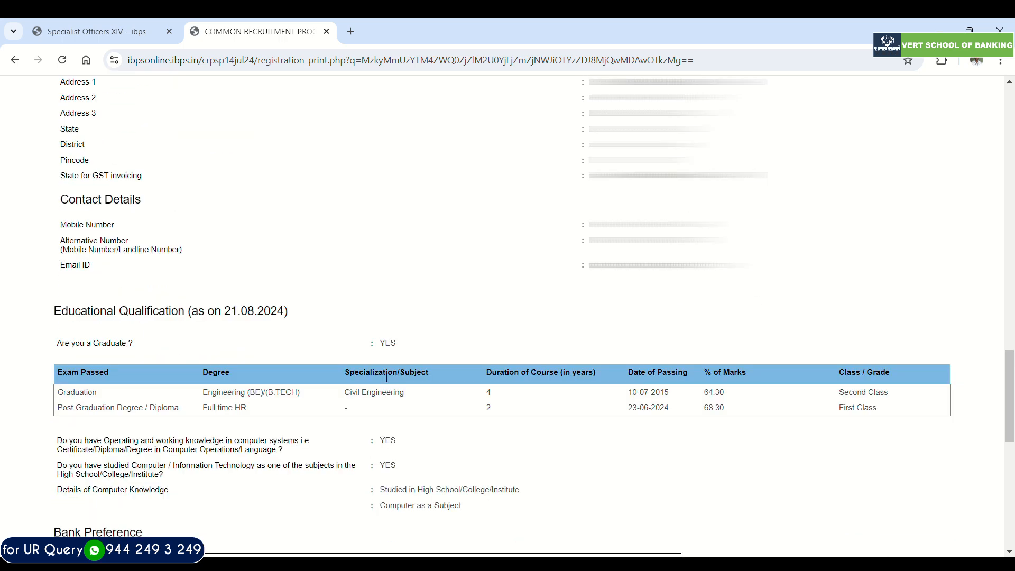
scroll(387, 378, down, 7)
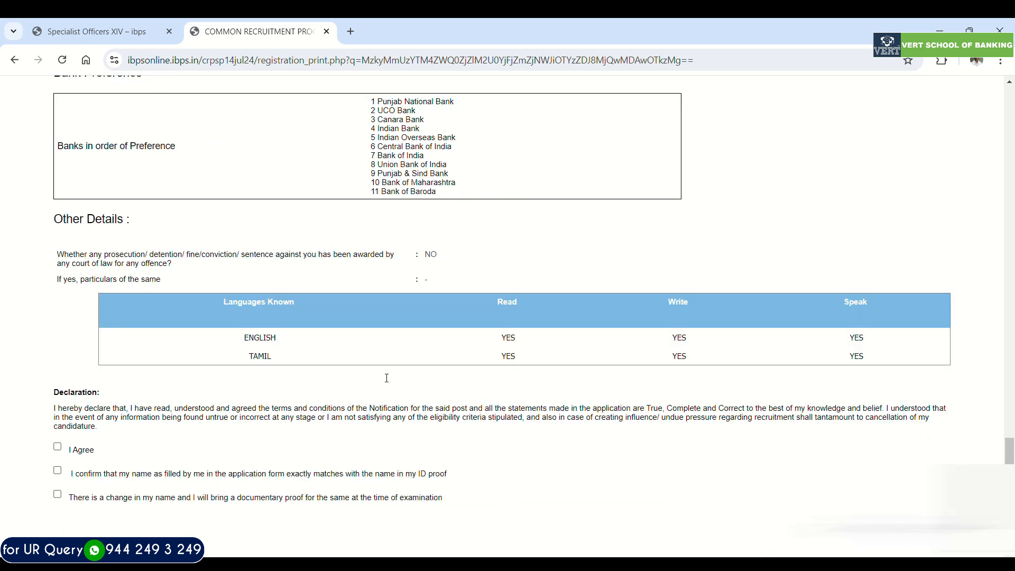
- Tick I Agree and the change-of-name declaration promising documentary proof, then complete the registration
scroll(386, 378, down, 2)
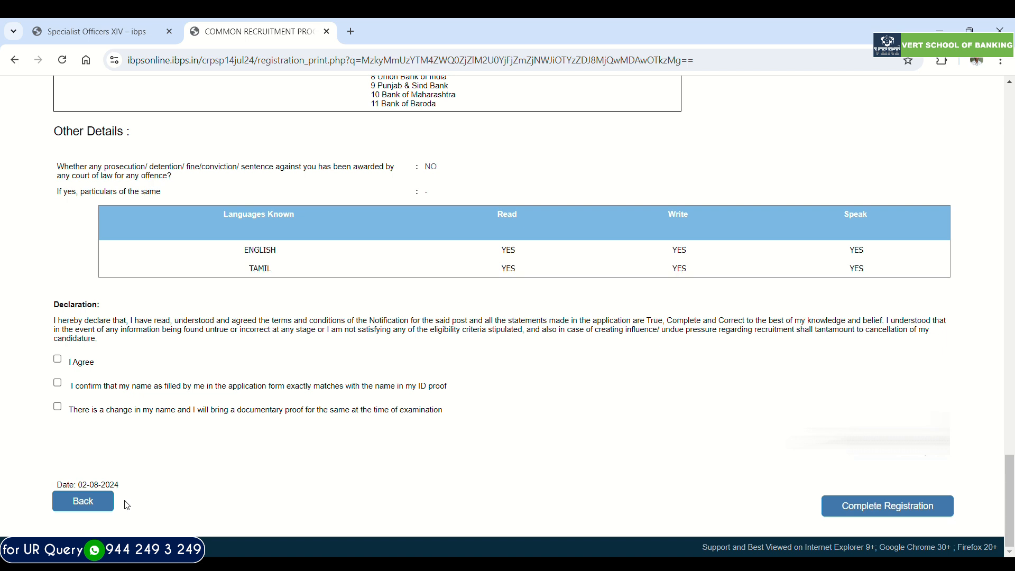
click(57, 360)
click(57, 406)
scroll(846, 520, up, 3)
scroll(829, 535, down, 3)
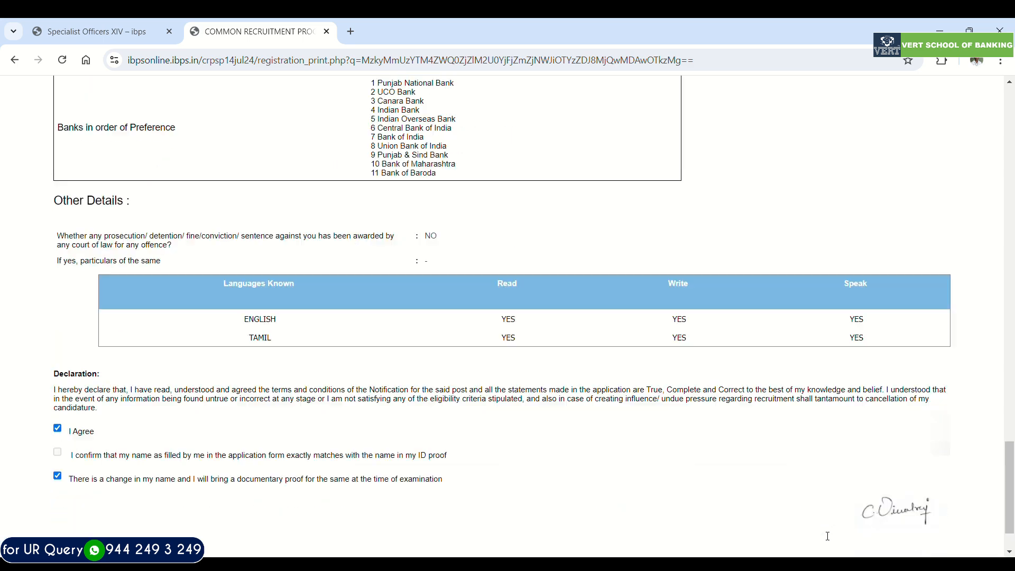
click(883, 518)
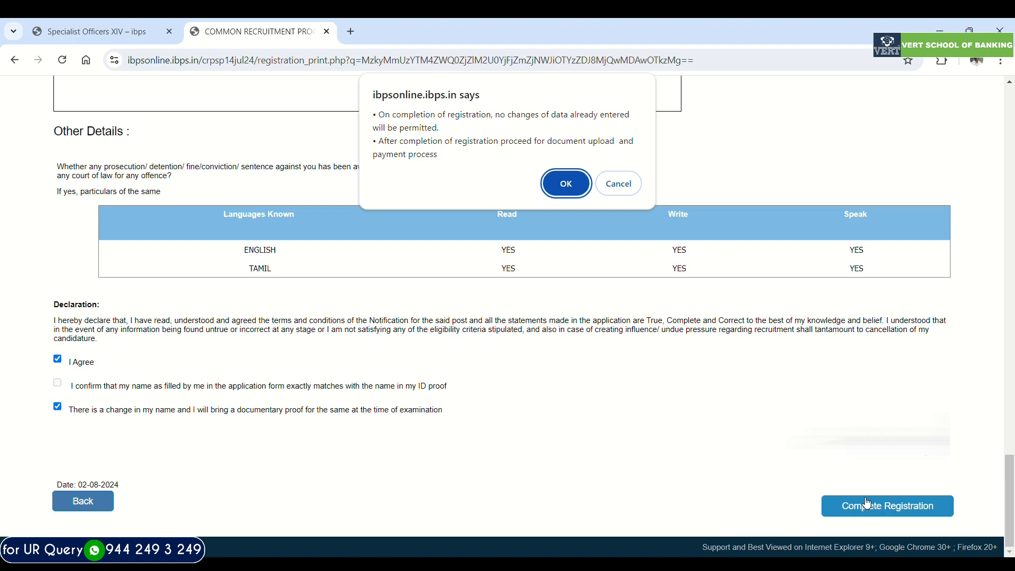
click(563, 189)
- Upload thumb.jpg as the left thumb impression and decl.jpg as the handwritten declaration, accepting both document previews
click(549, 144)
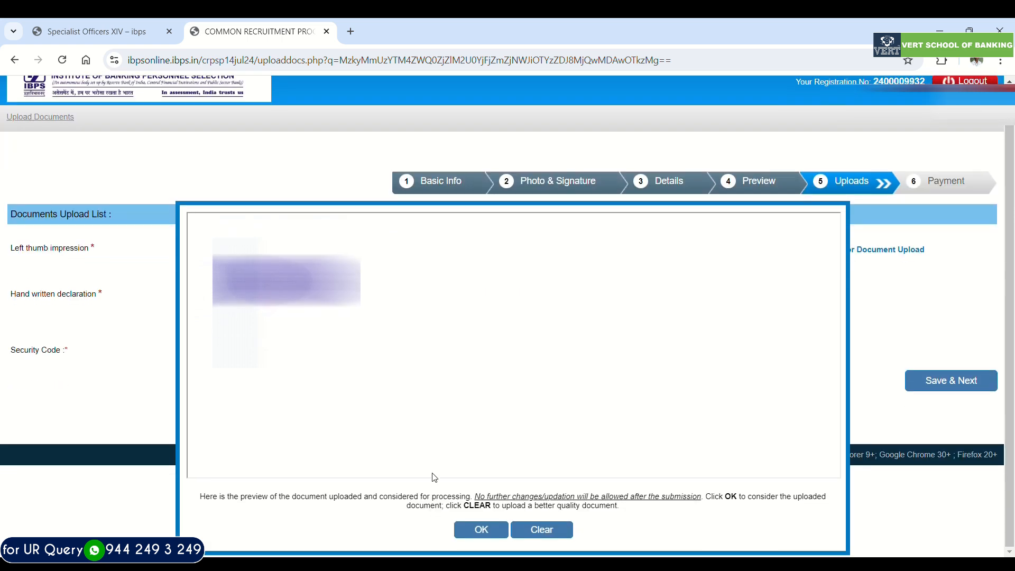
click(480, 529)
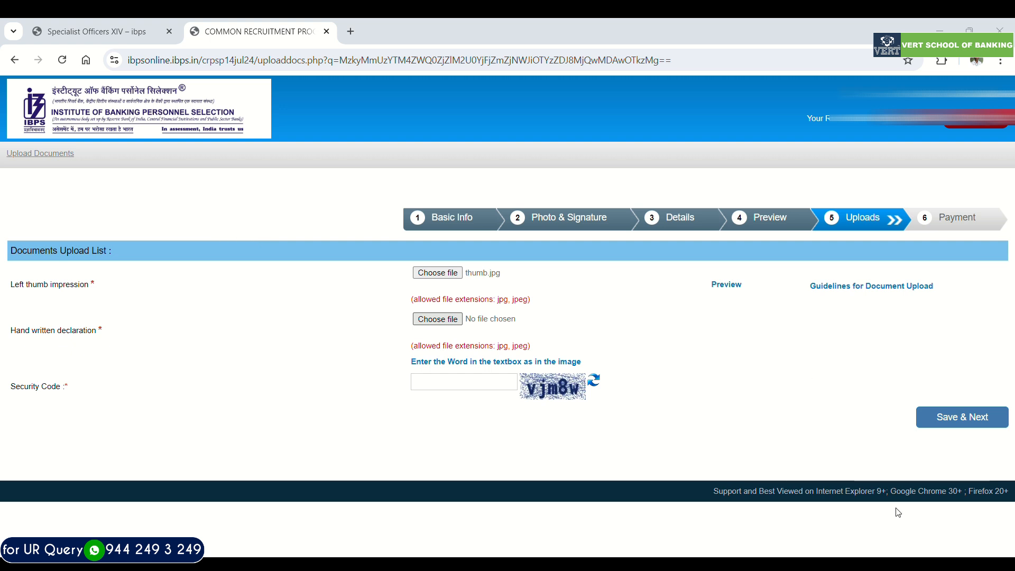
click(902, 537)
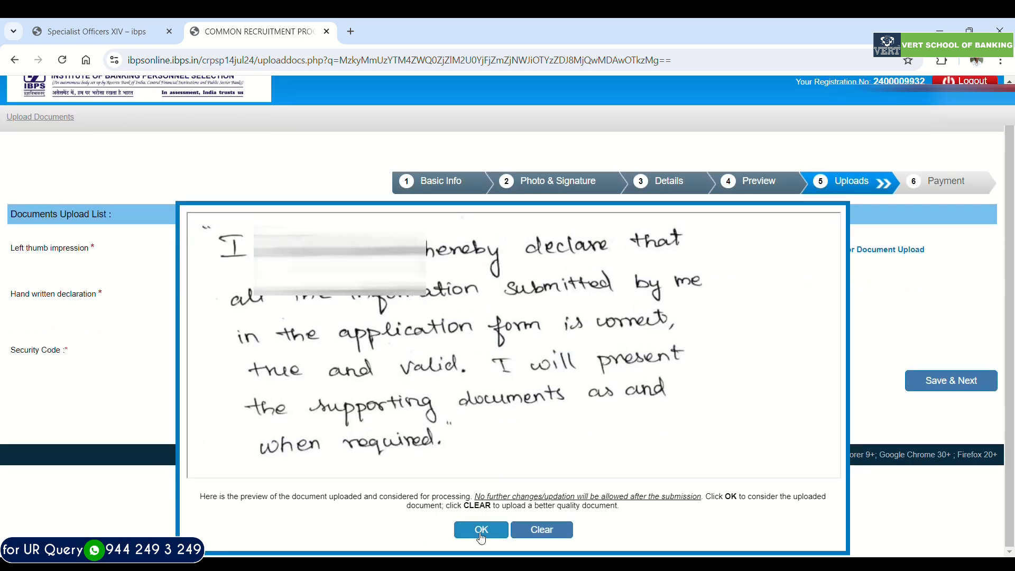
click(481, 530)
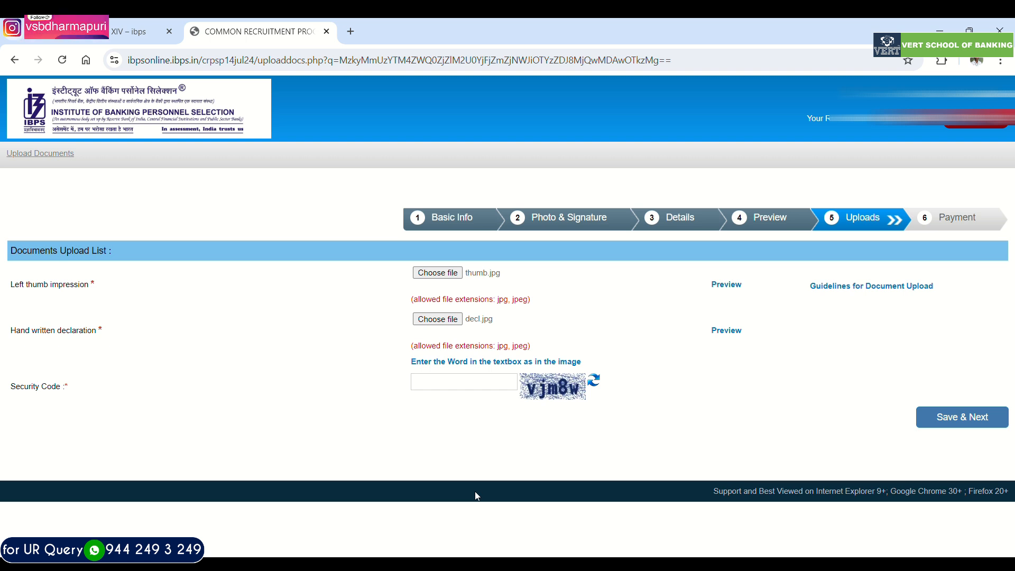
click(462, 384)
text(VJM8W)
- Enter the security code from the image in lowercase, save the uploaded documents and confirm the final submission
drag(461, 384, 299, 381)
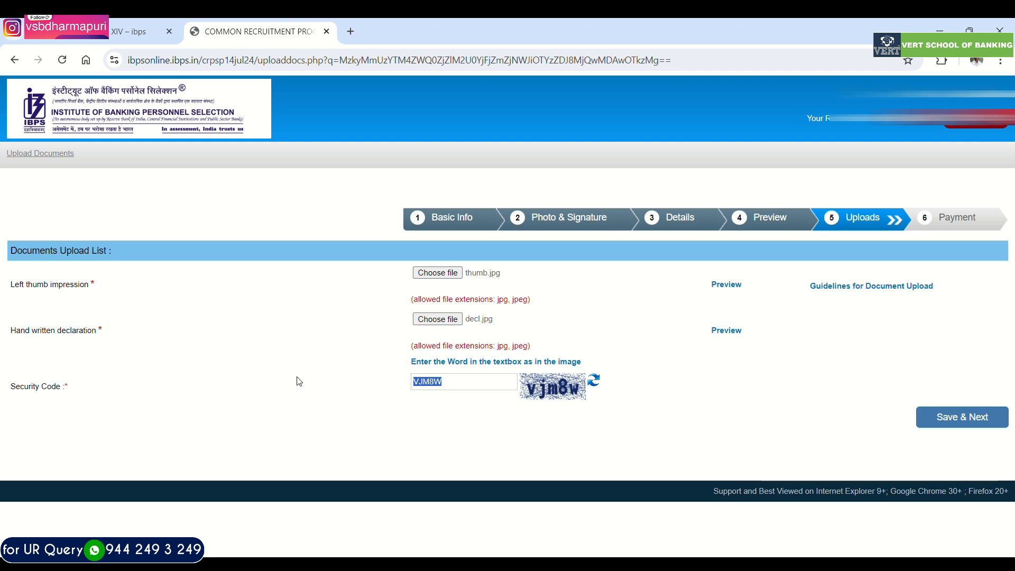
text(vjm8w)
click(950, 415)
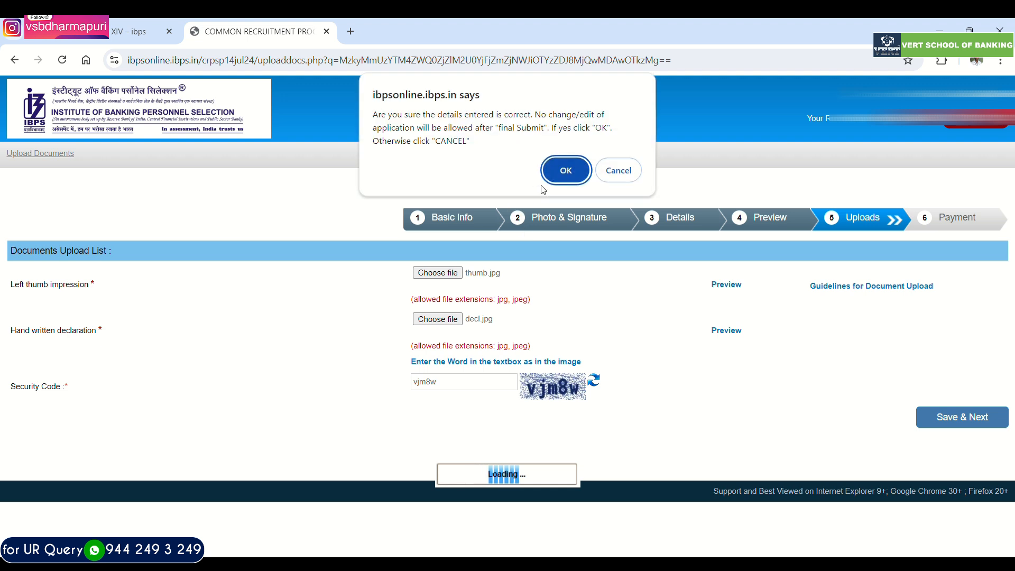
click(562, 177)
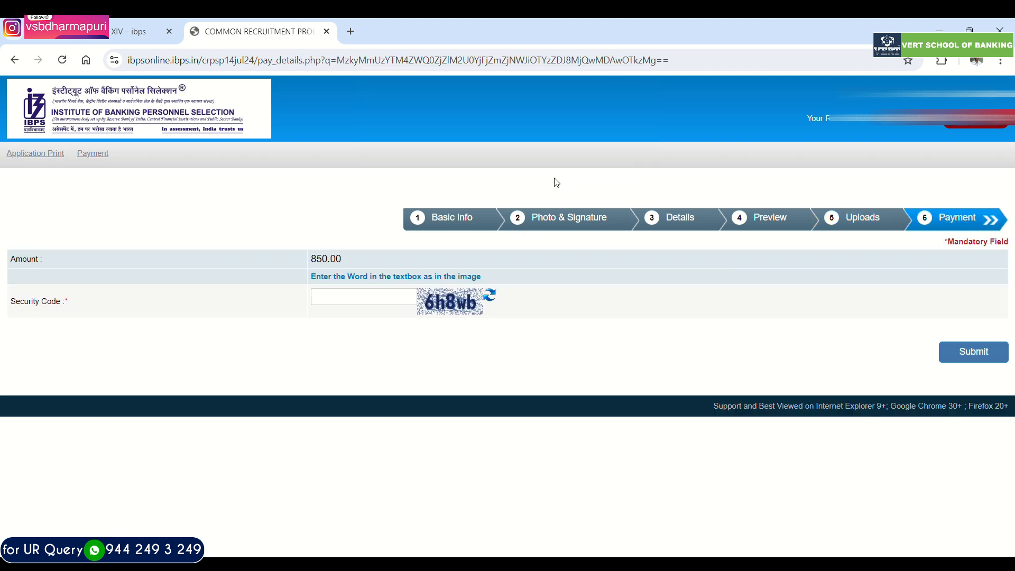
- Enter the payment page's security code from the image and submit the application fee to proceed to the payment gateway
click(369, 301)
text(6h8wb)
click(964, 361)
click(560, 149)
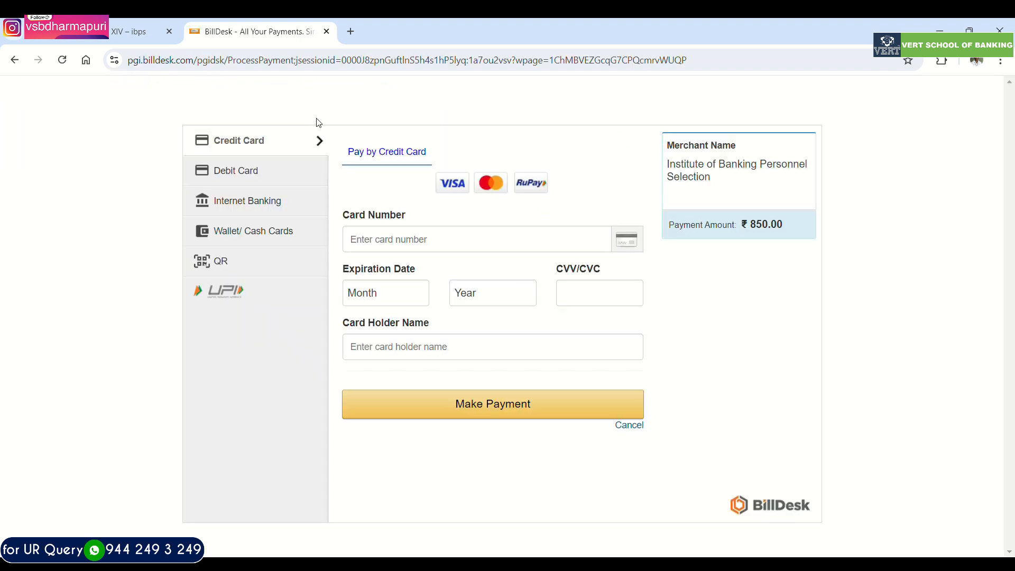
- Review the Debit Card, Internet Banking, Wallet/Cash Cards, QR and UPI payment options for the application fee
click(242, 174)
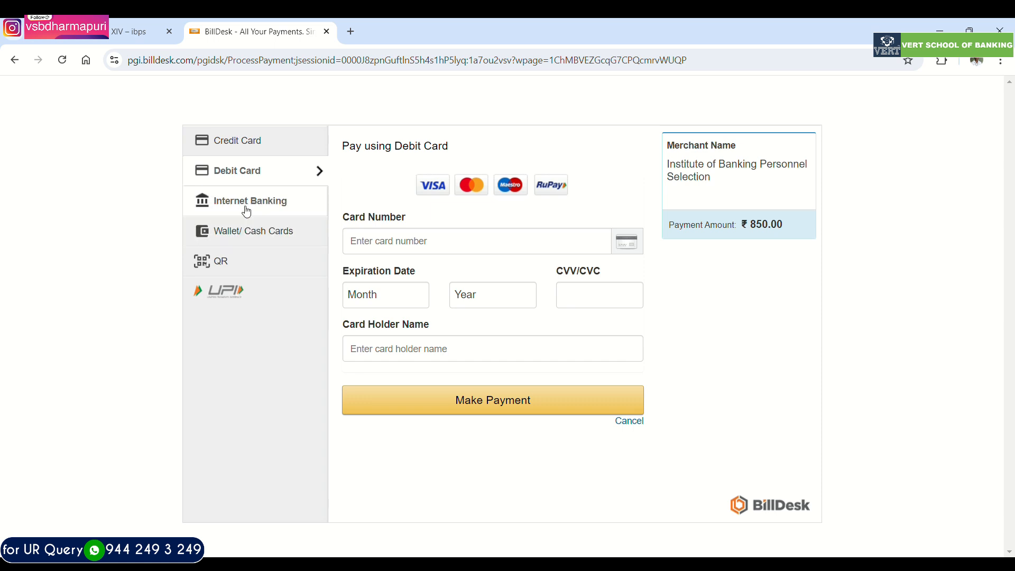
click(247, 203)
click(266, 244)
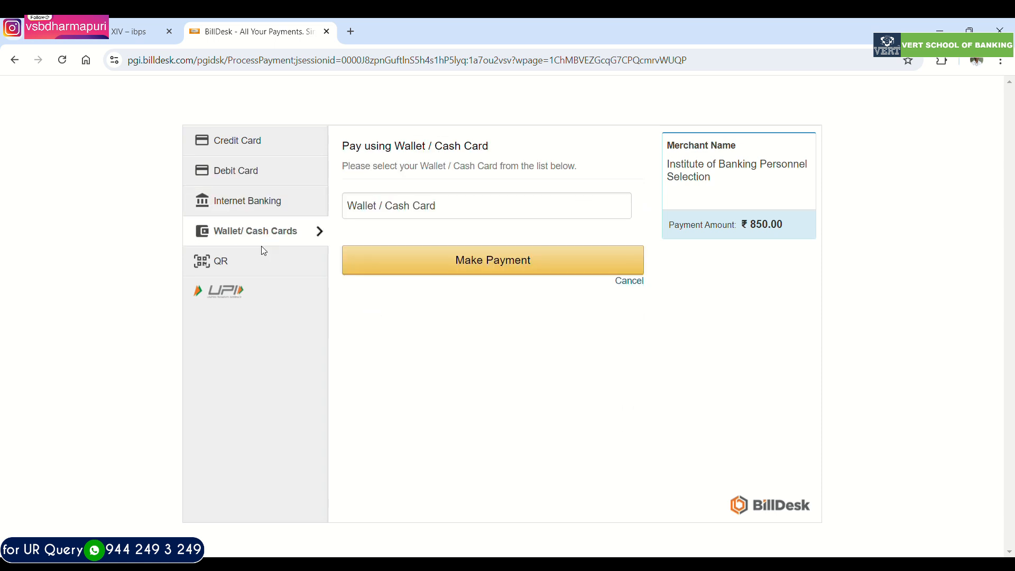
click(246, 273)
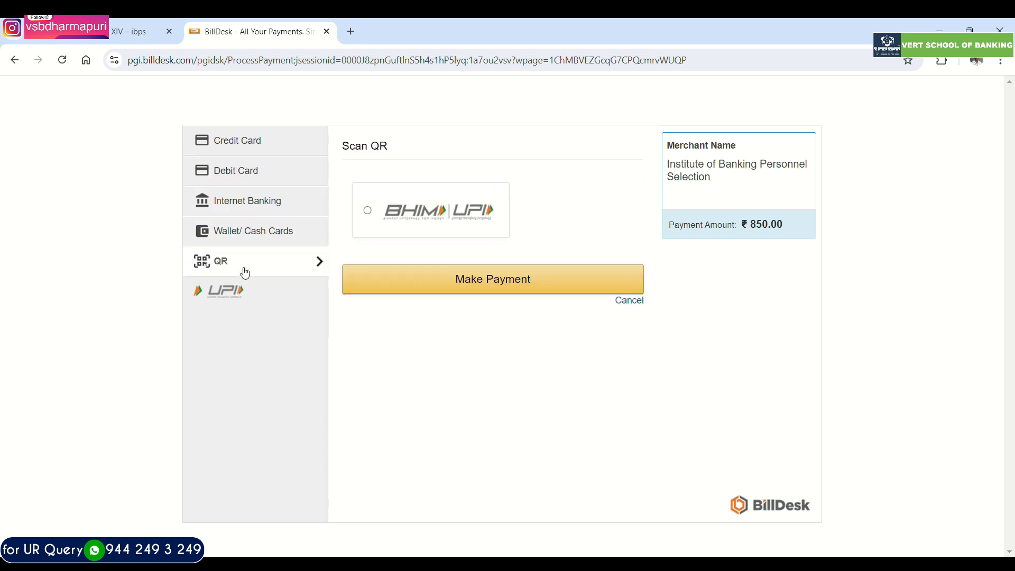
click(258, 301)
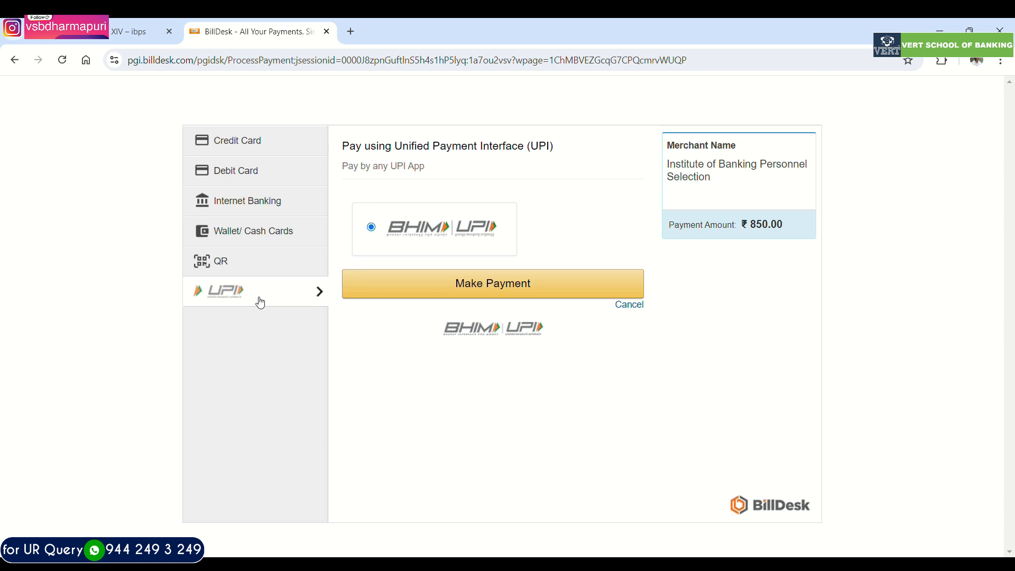